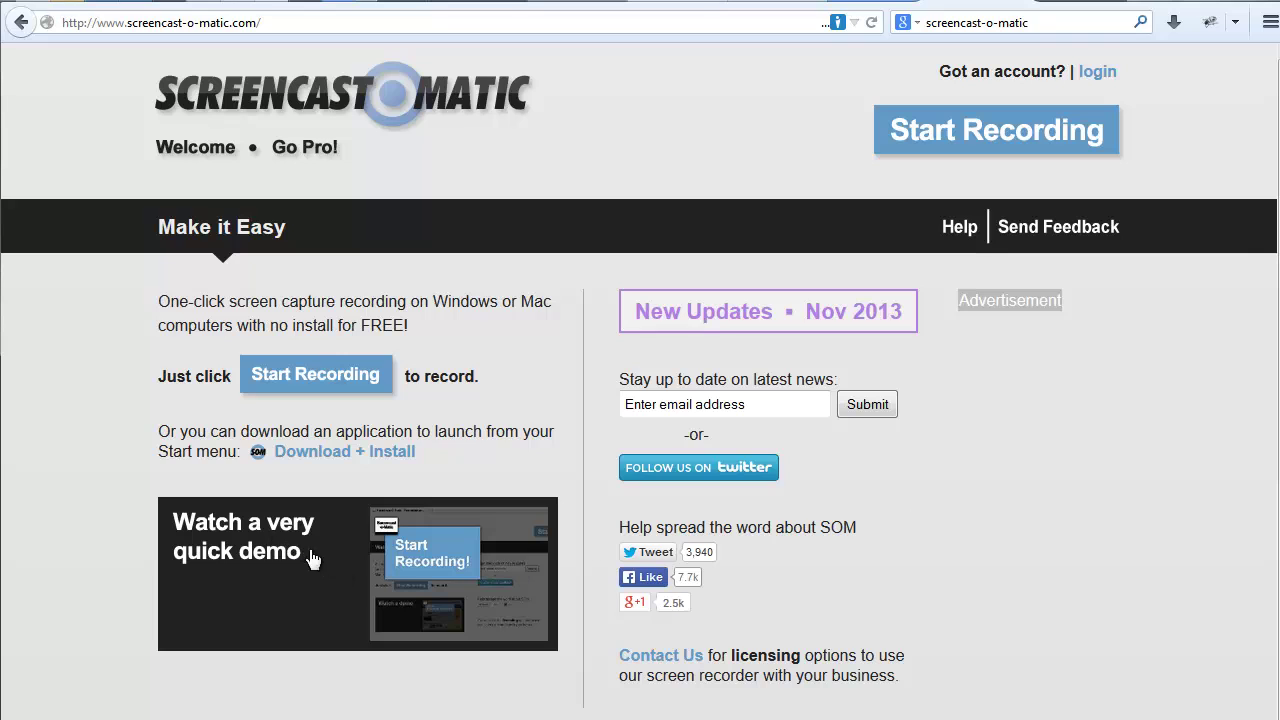
# Watch the quick demo, go back to the Screencast-O-Matic homepage, and launch the online recorder
pyautogui.click(430, 557)
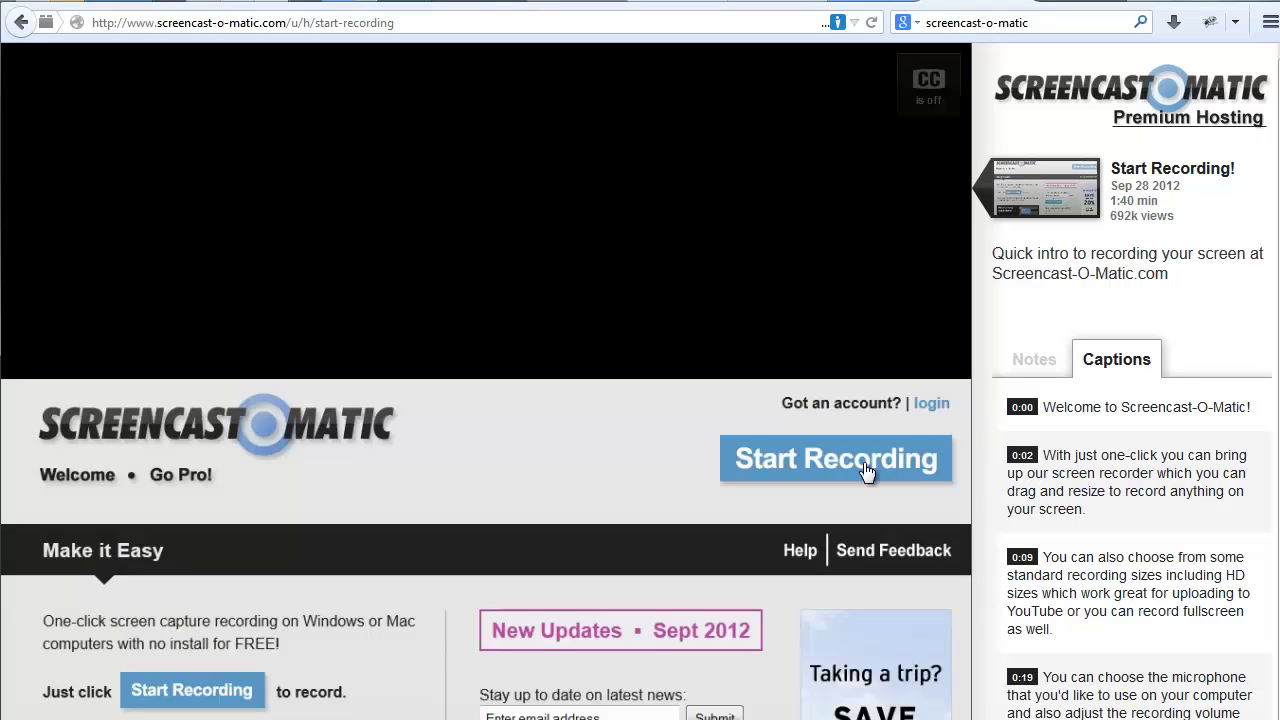
pyautogui.click(866, 472)
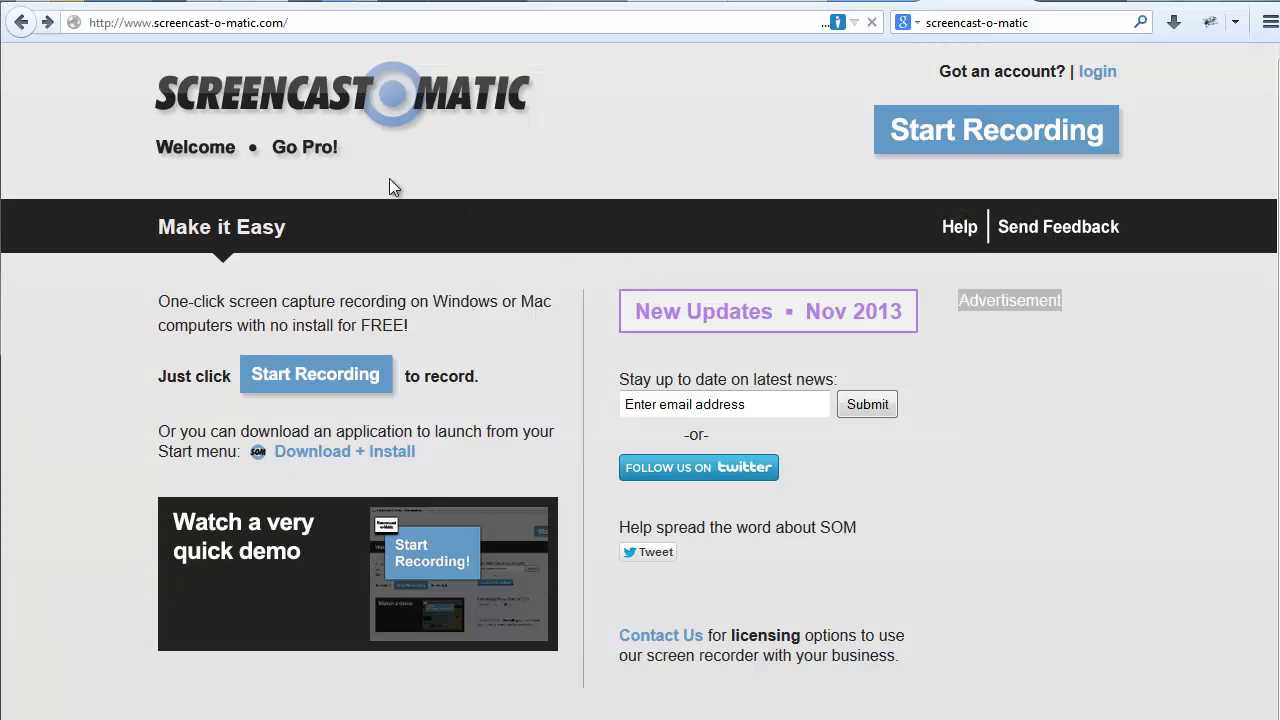
pyautogui.click(346, 380)
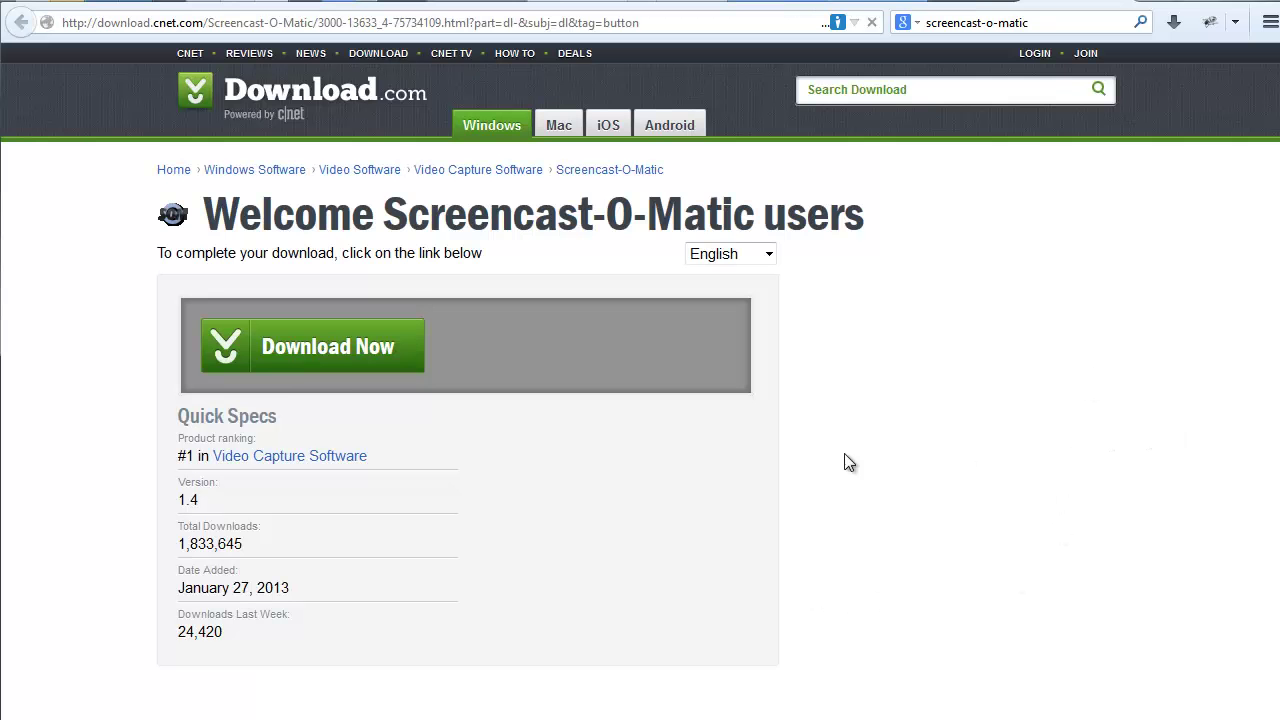
# Start the Download.com download of InstallScreencastOMatic-v1.4.exe, then cancel saving the file
pyautogui.click(290, 365)
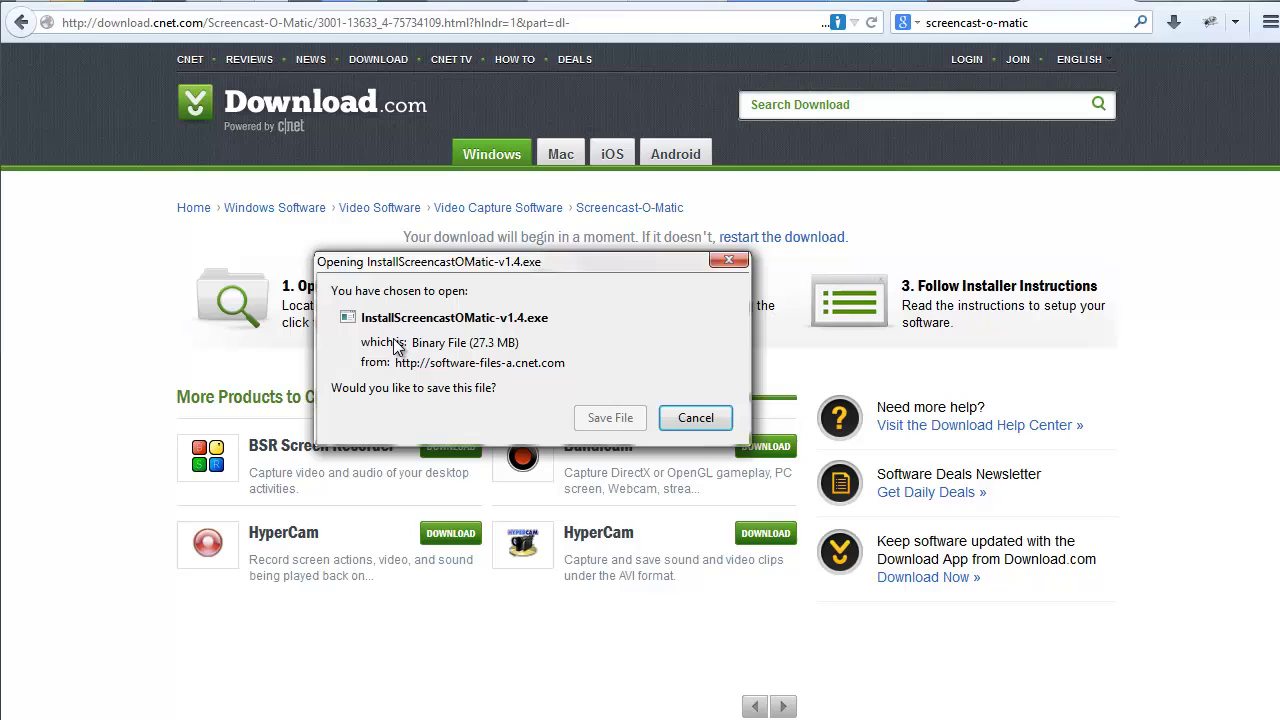
pyautogui.click(700, 420)
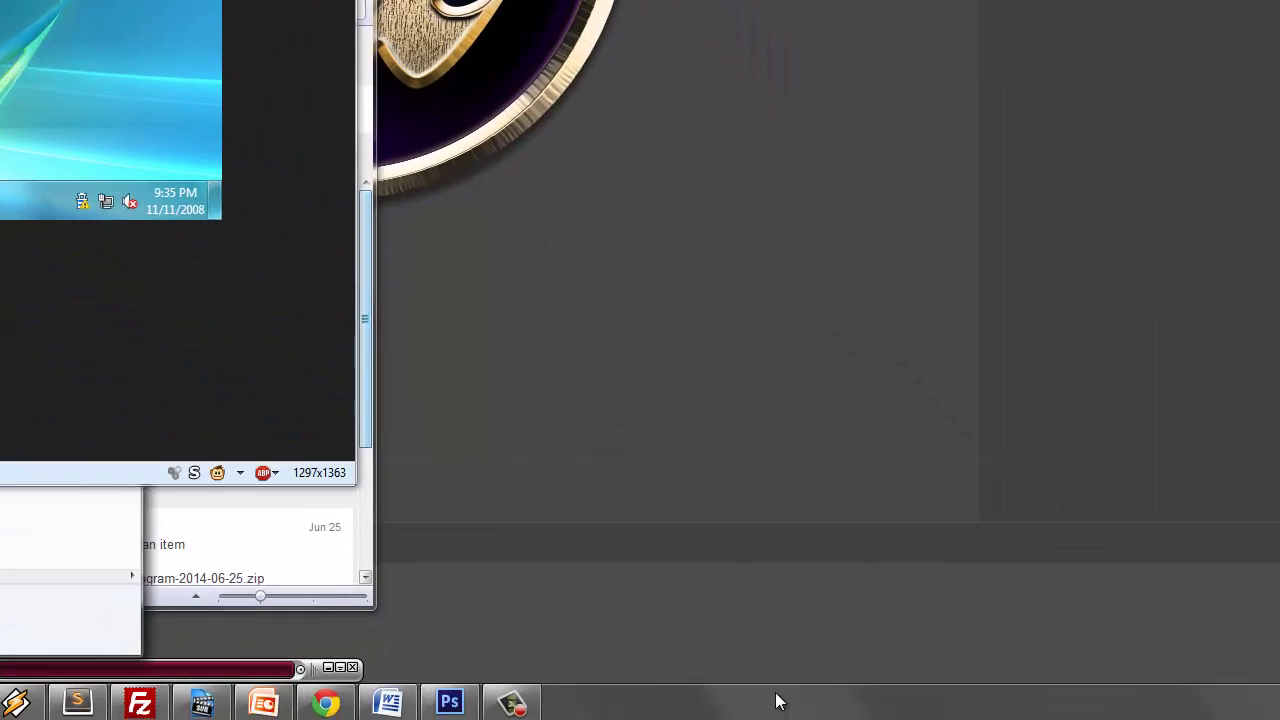
# Tick 'Auto-hide the taskbar' in Taskbar Properties and apply it
pyautogui.rightClick(761, 708)
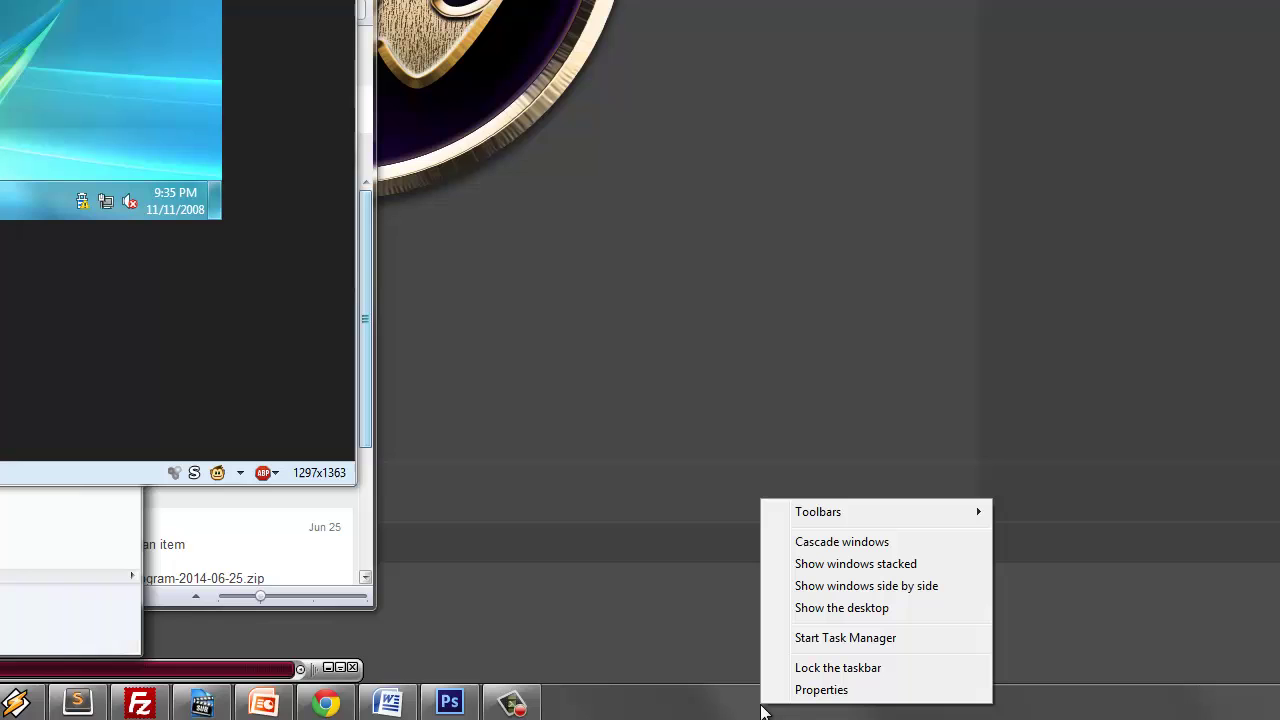
pyautogui.click(803, 689)
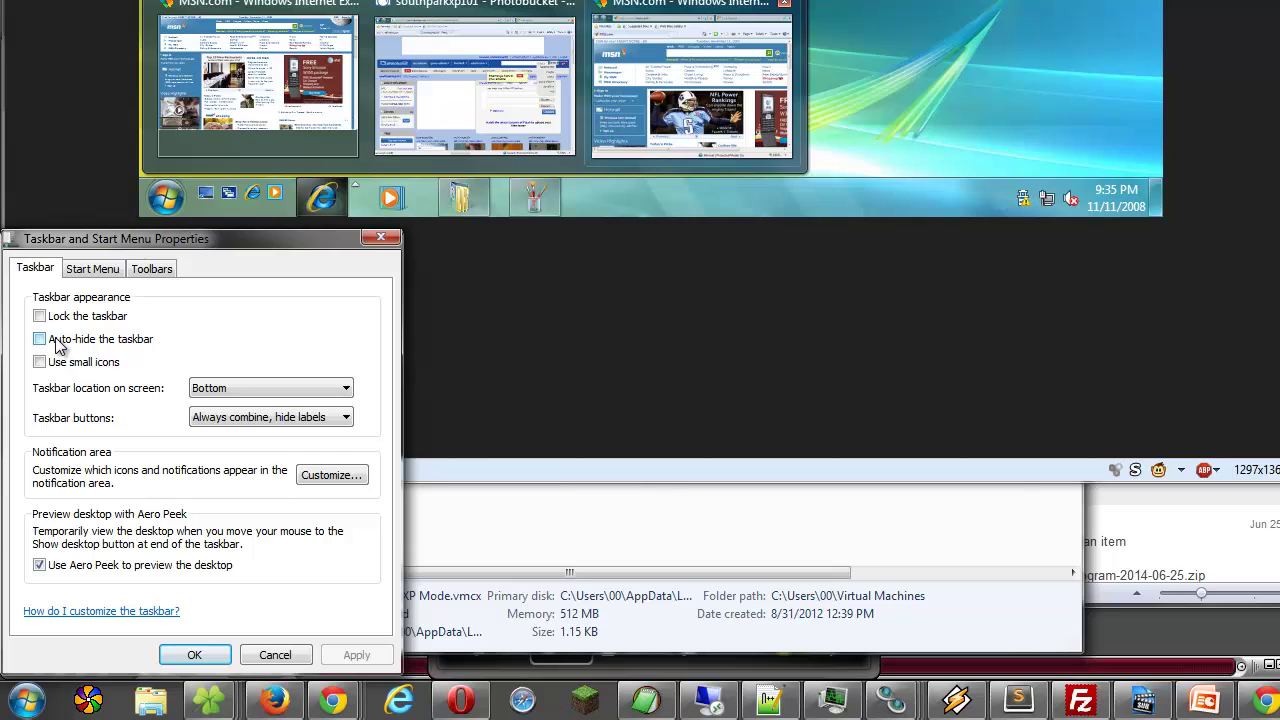
pyautogui.click(57, 343)
pyautogui.click(360, 656)
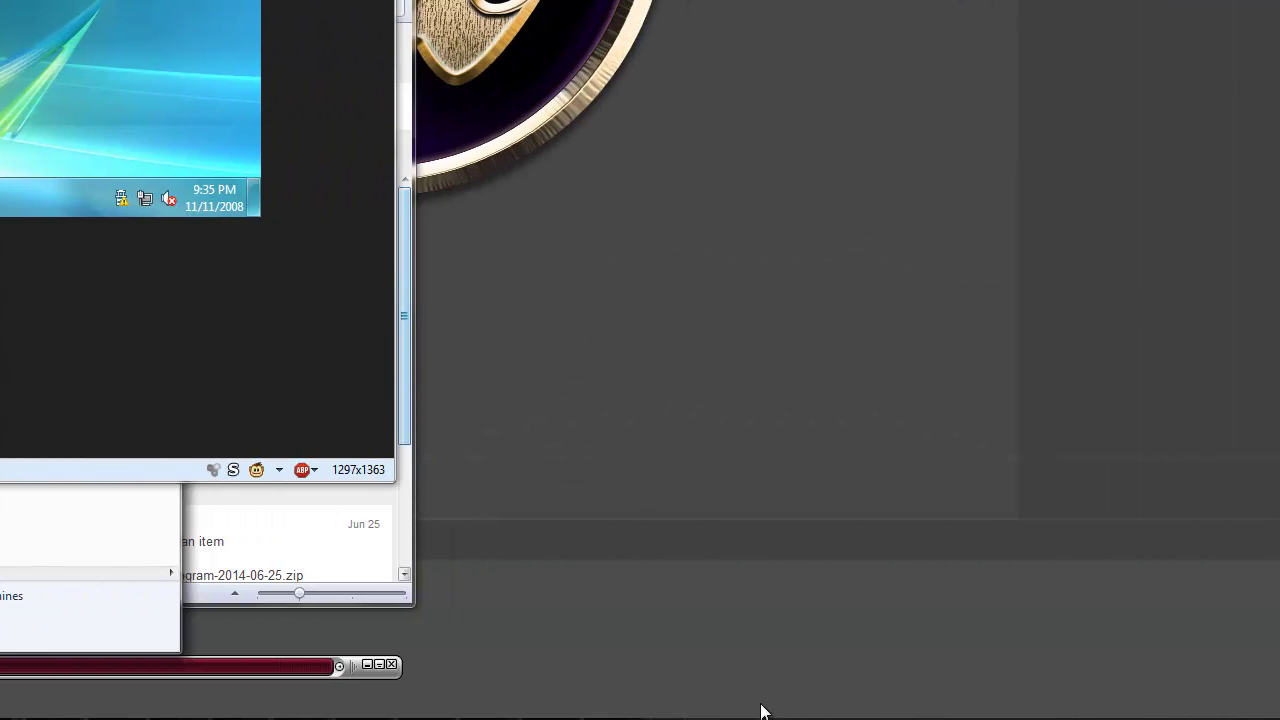
# Untick 'Auto-hide the taskbar' in Taskbar Properties and confirm with OK
pyautogui.moveTo(760, 711)
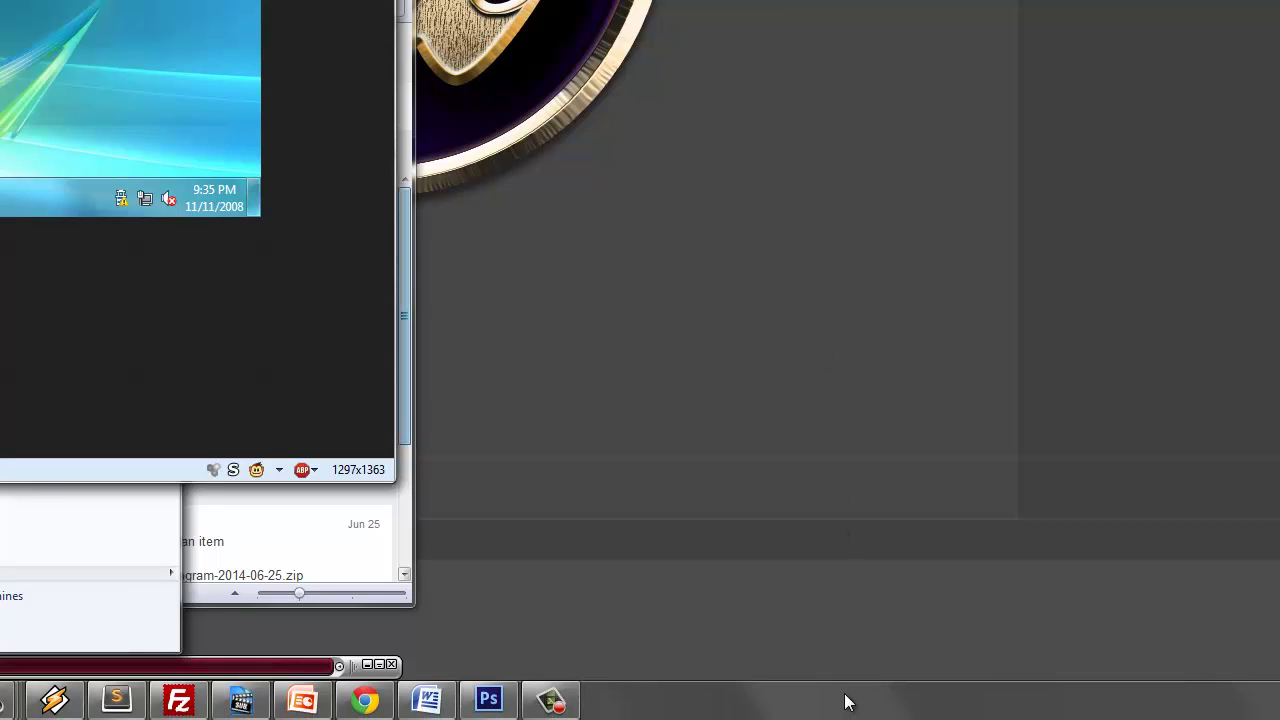
pyautogui.rightClick(846, 716)
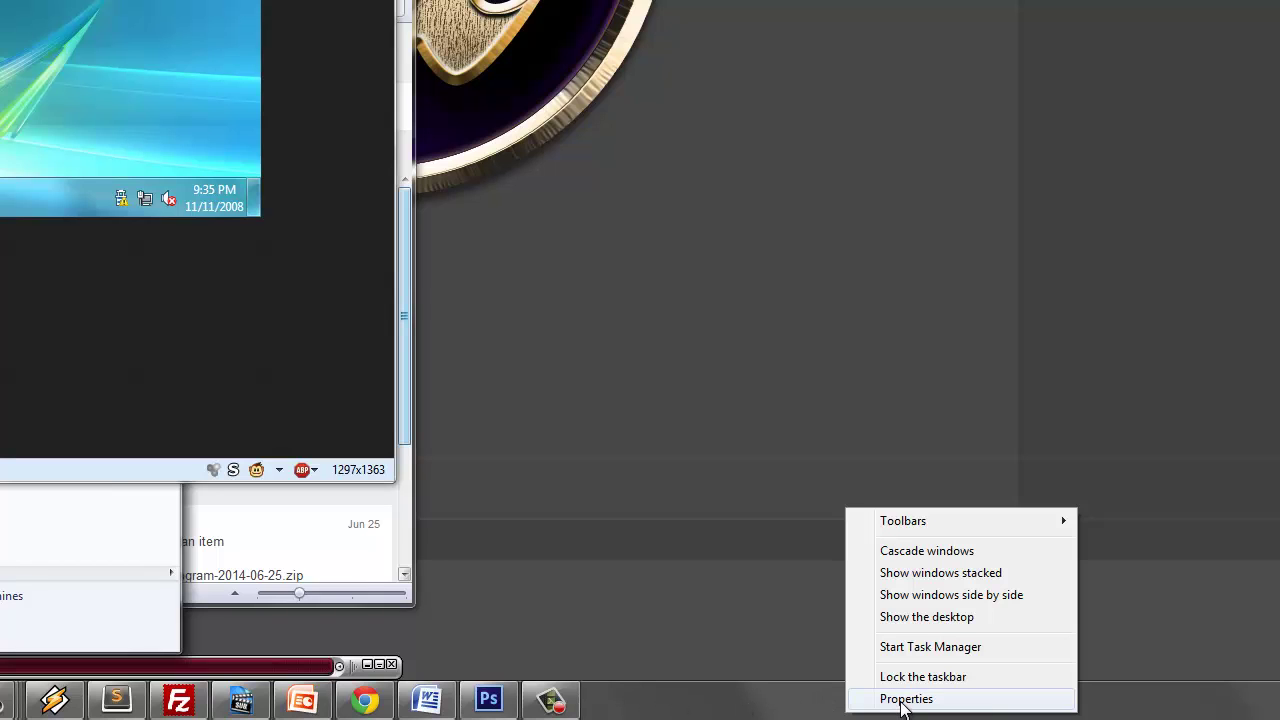
pyautogui.click(907, 698)
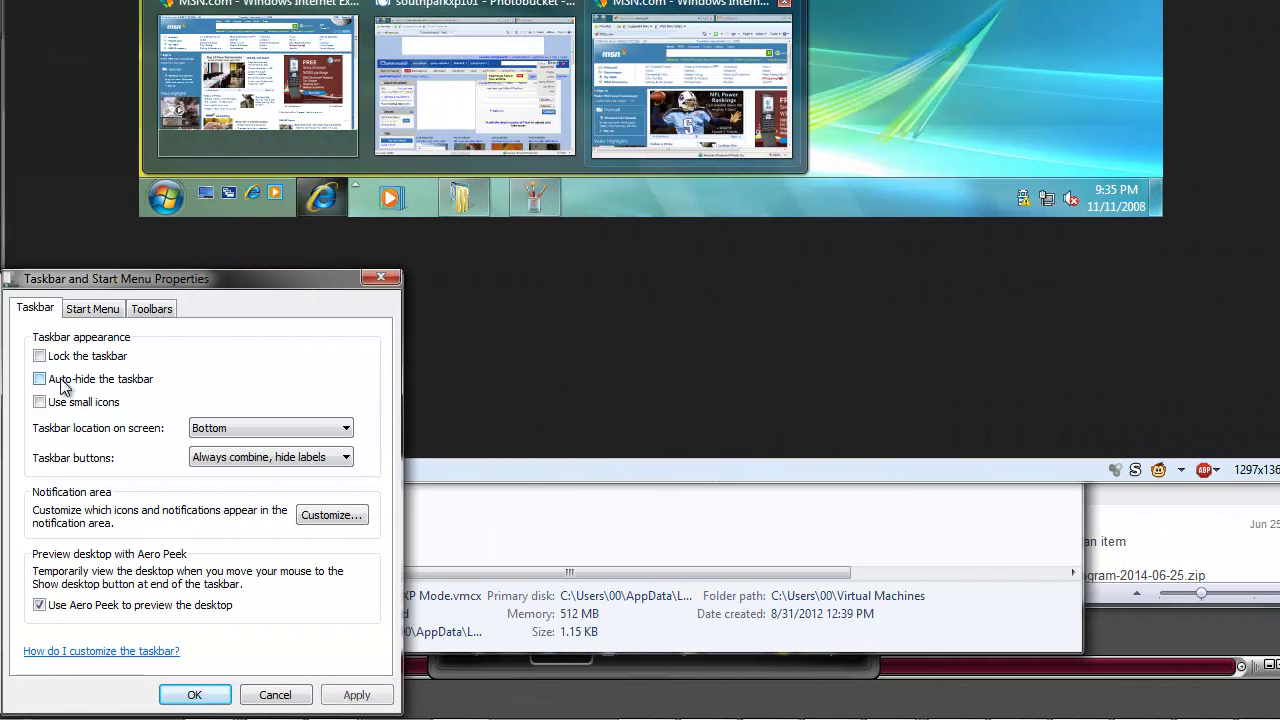
pyautogui.click(354, 694)
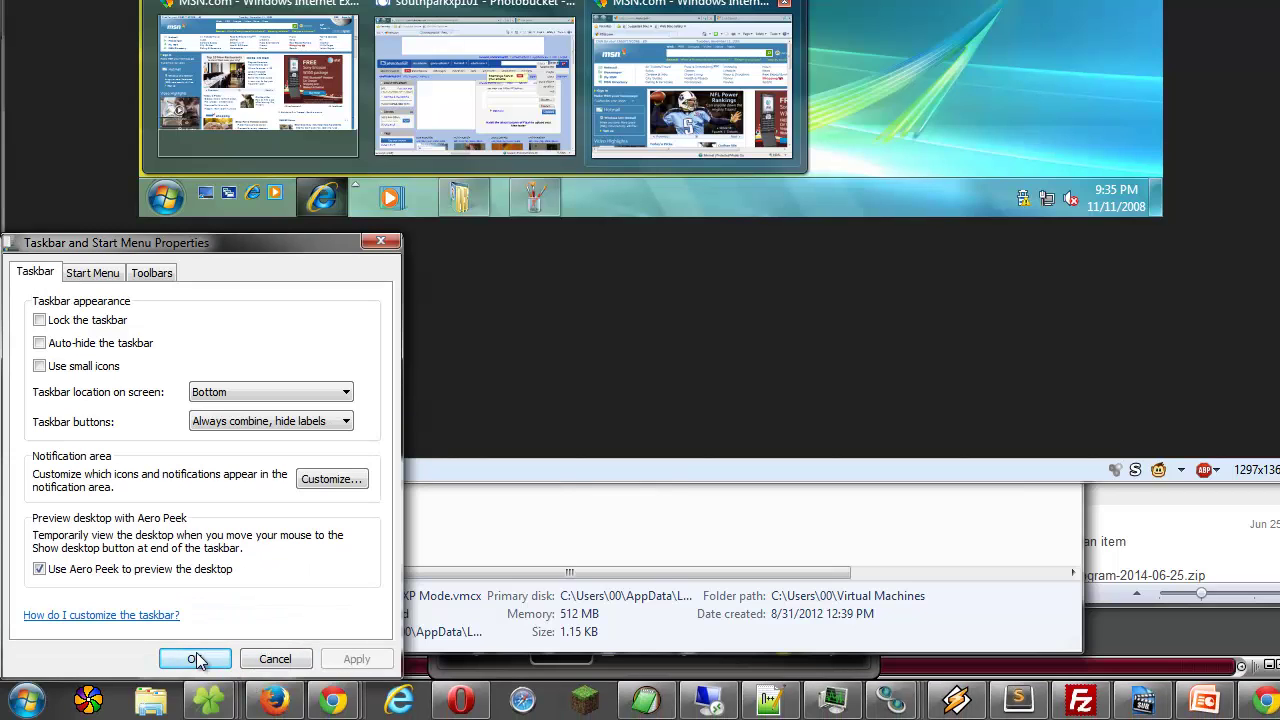
pyautogui.click(196, 659)
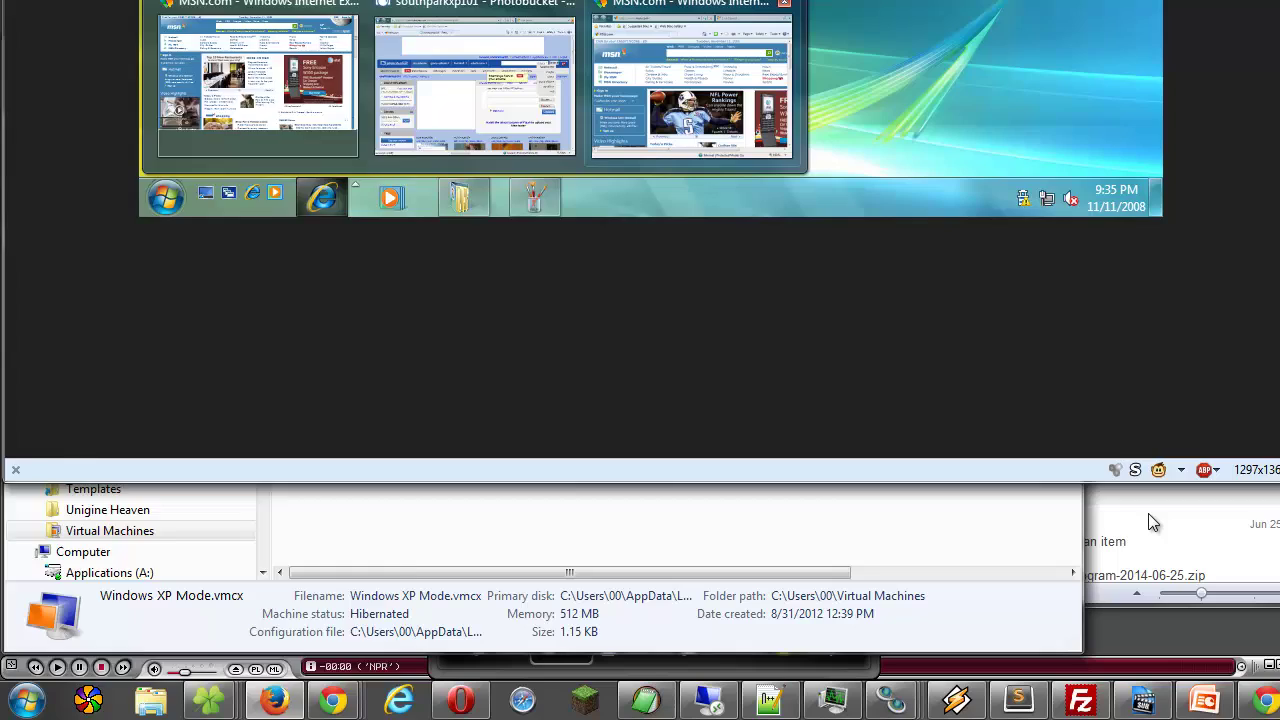
# Start Screencast-O-Matic from the Start menu and continue with the FREE version
pyautogui.press('super')
pyautogui.click(118, 572)
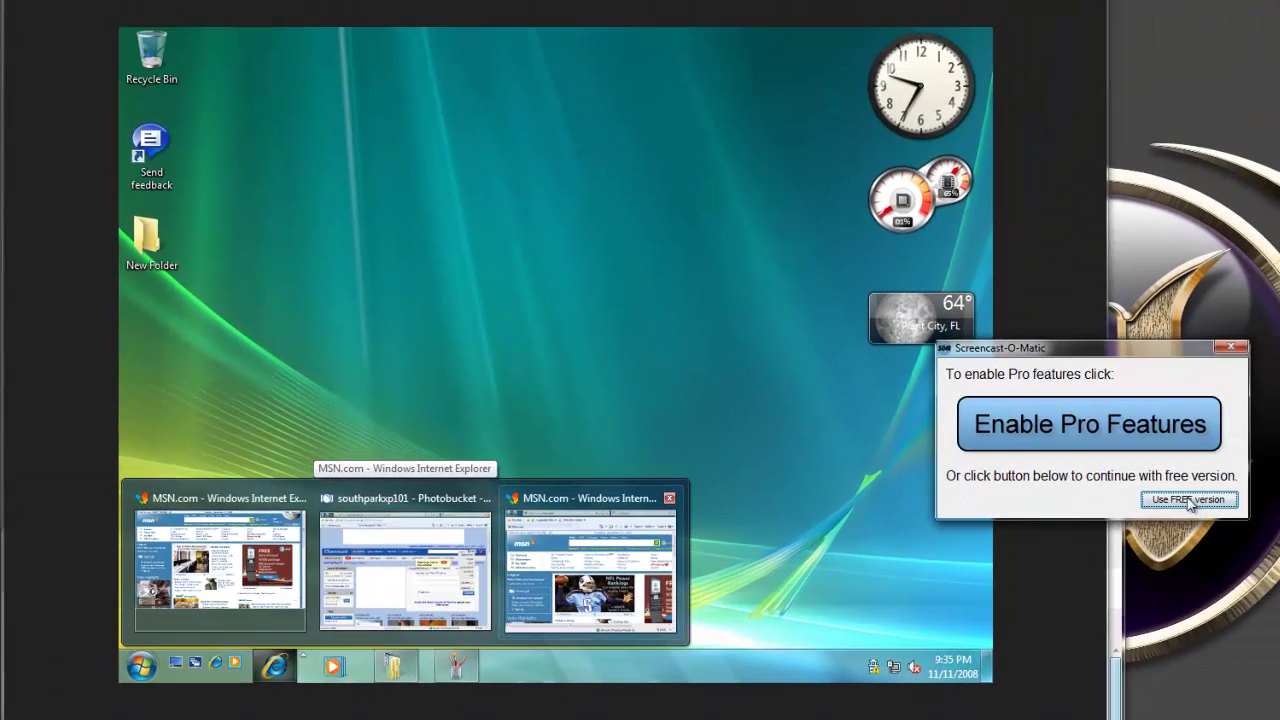
pyautogui.click(1189, 501)
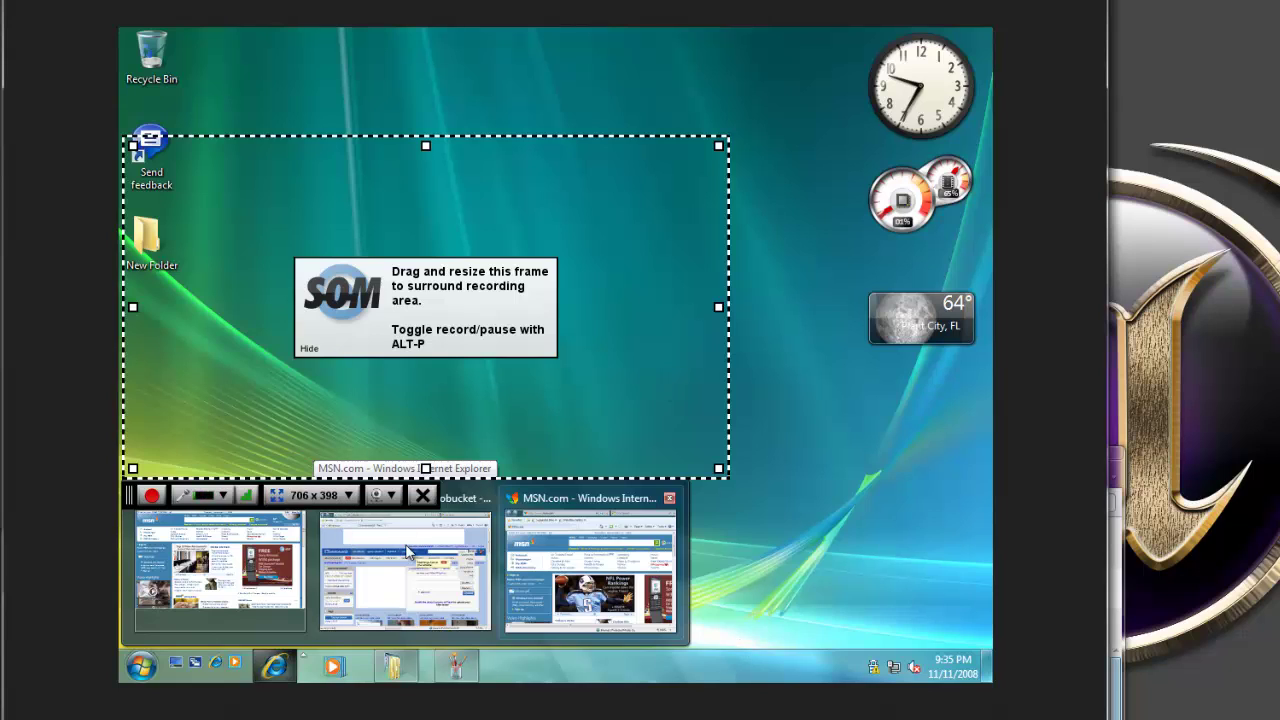
# Set the recording frame to the Full HD preset and drag it down-left over the desktop
pyautogui.click(348, 497)
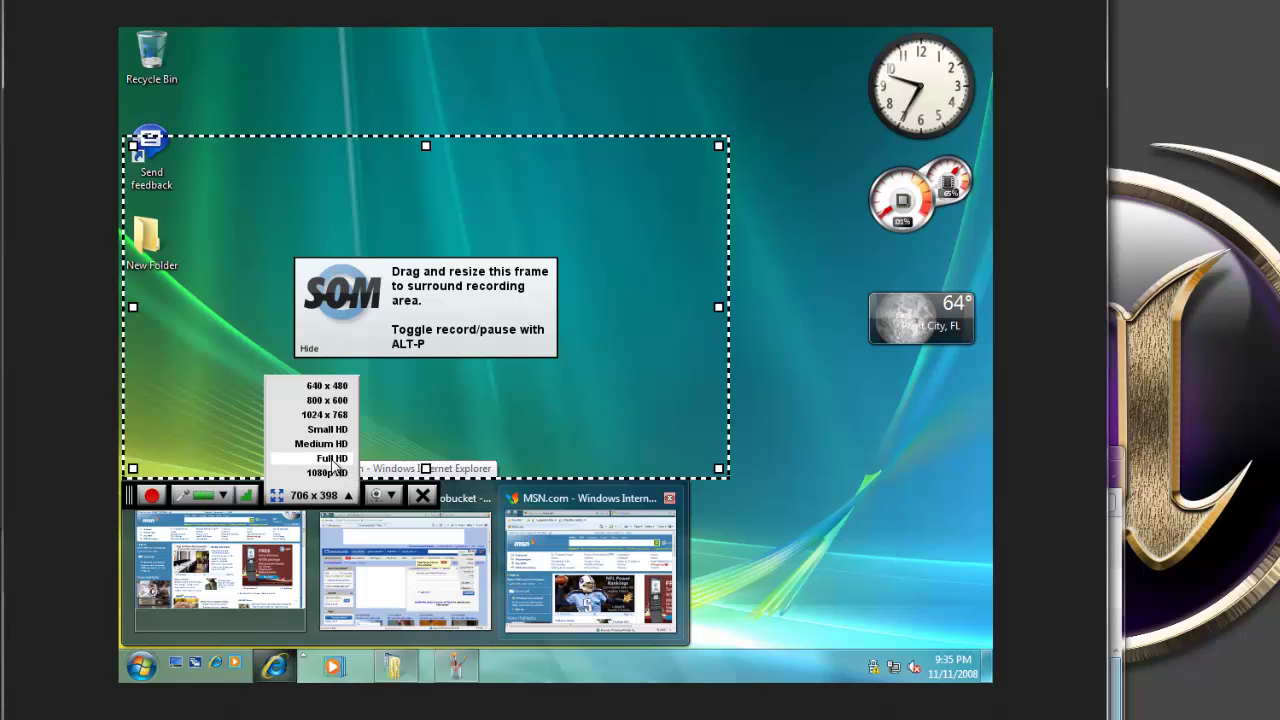
pyautogui.click(332, 459)
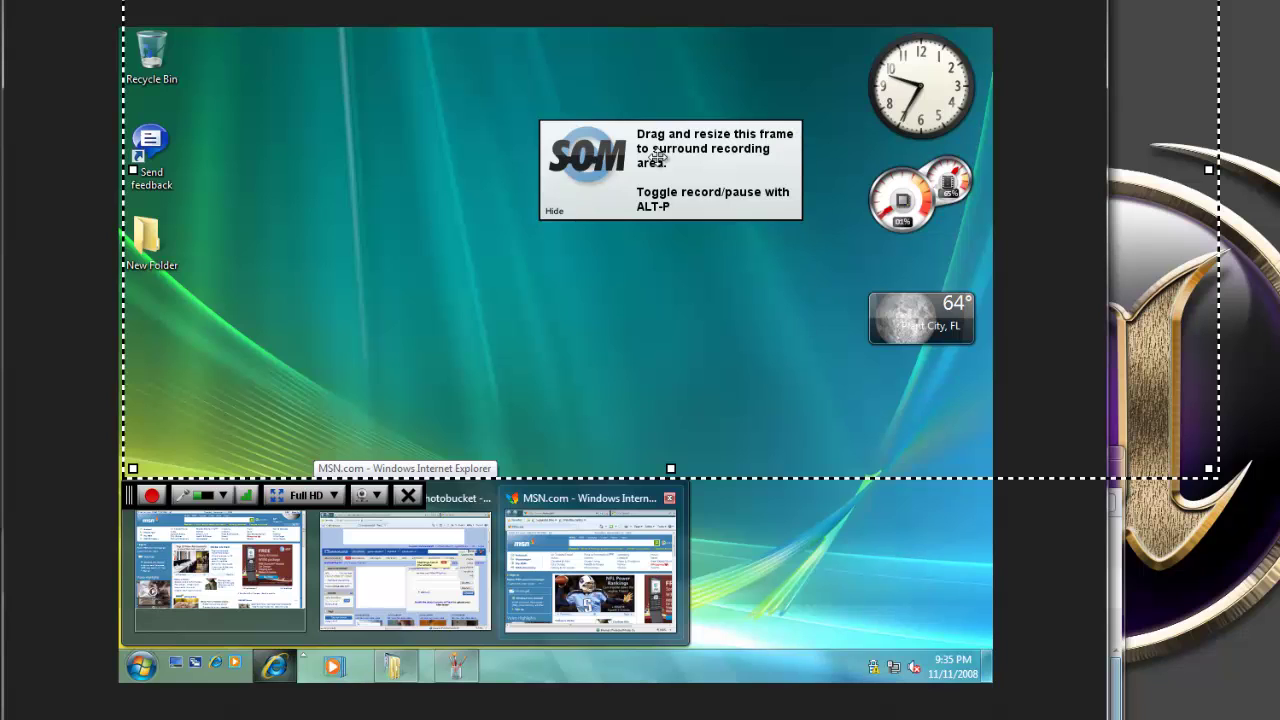
pyautogui.moveTo(638, 165); pyautogui.dragTo(542, 360)
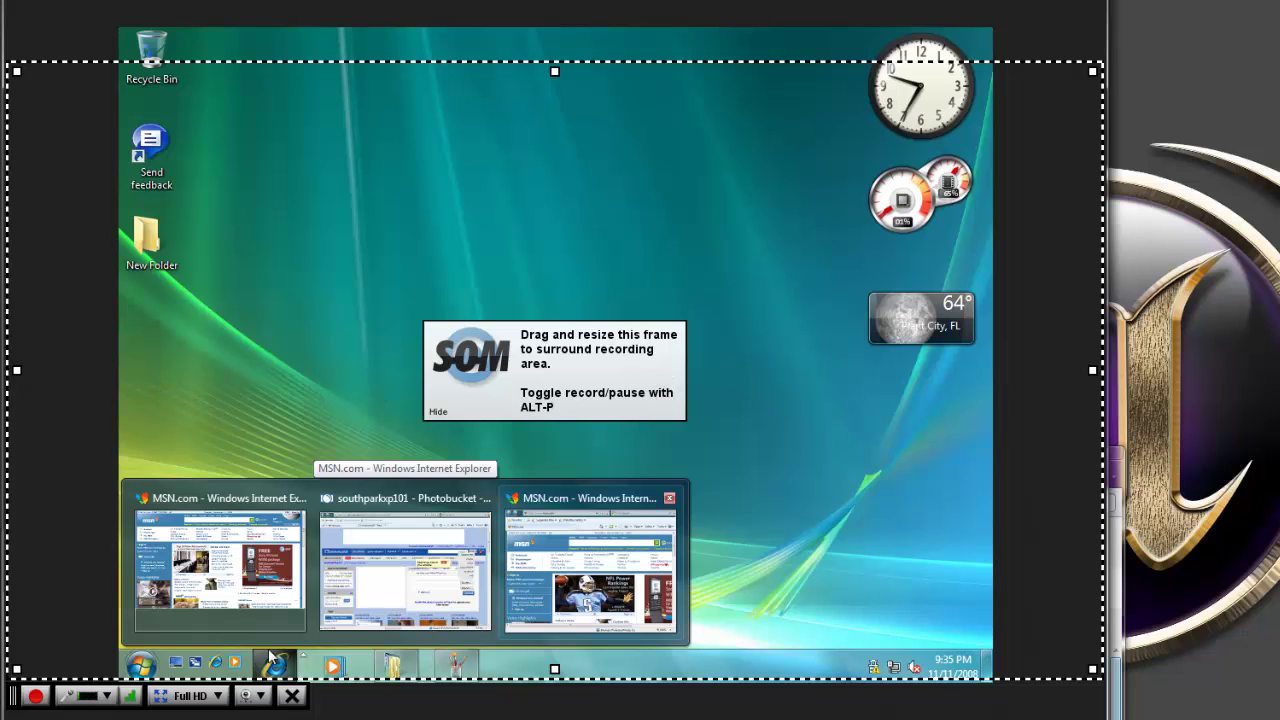
# Shrink the recording frame to Medium HD and nudge it up and right
pyautogui.click(219, 697)
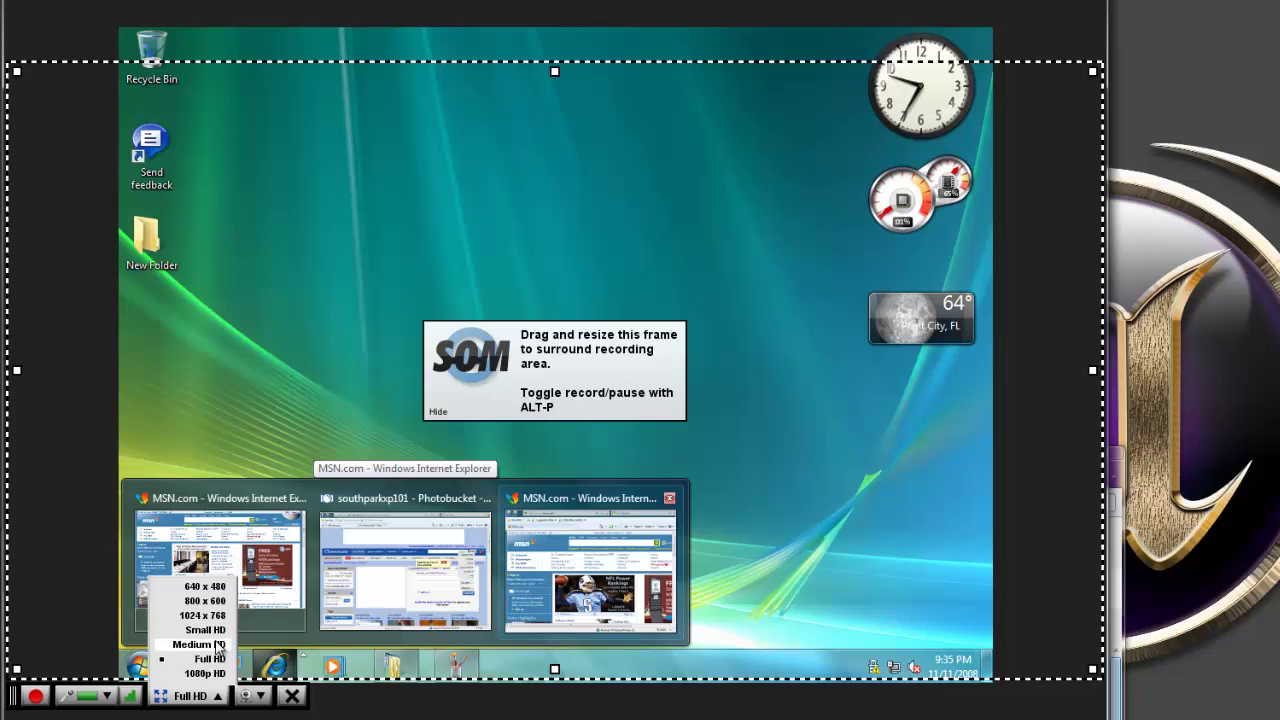
pyautogui.click(218, 645)
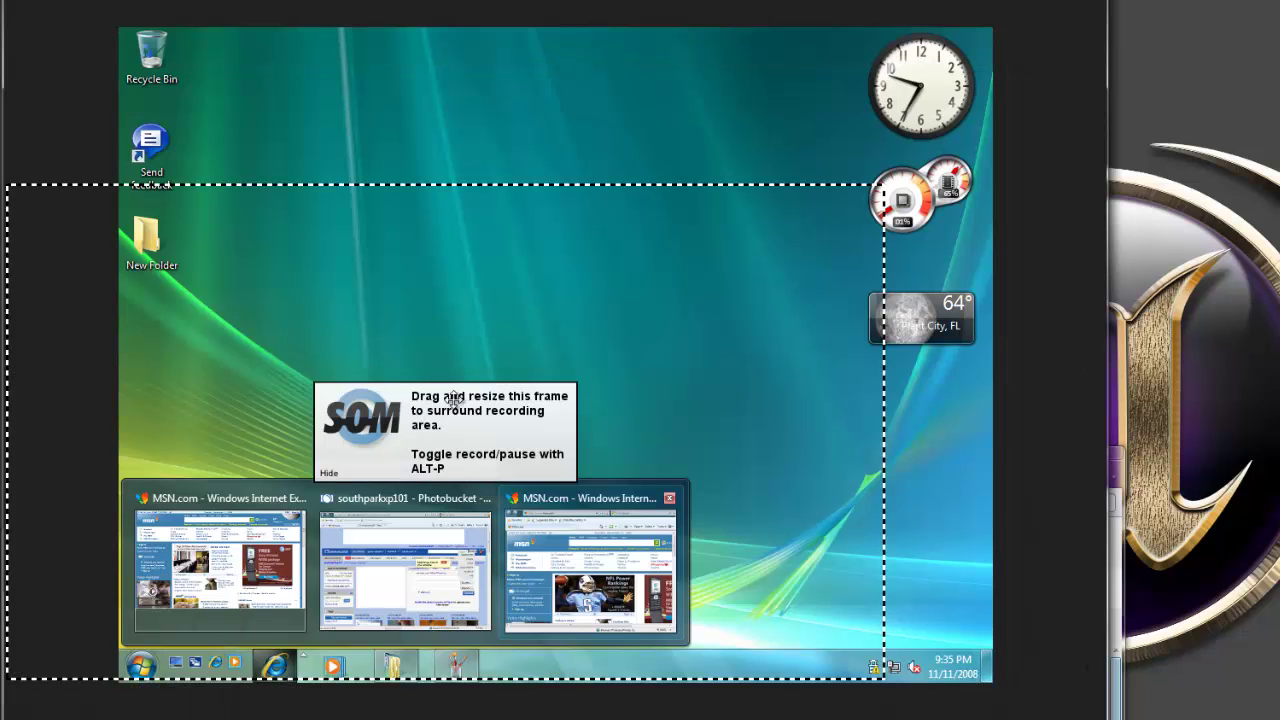
pyautogui.moveTo(453, 398); pyautogui.dragTo(515, 368)
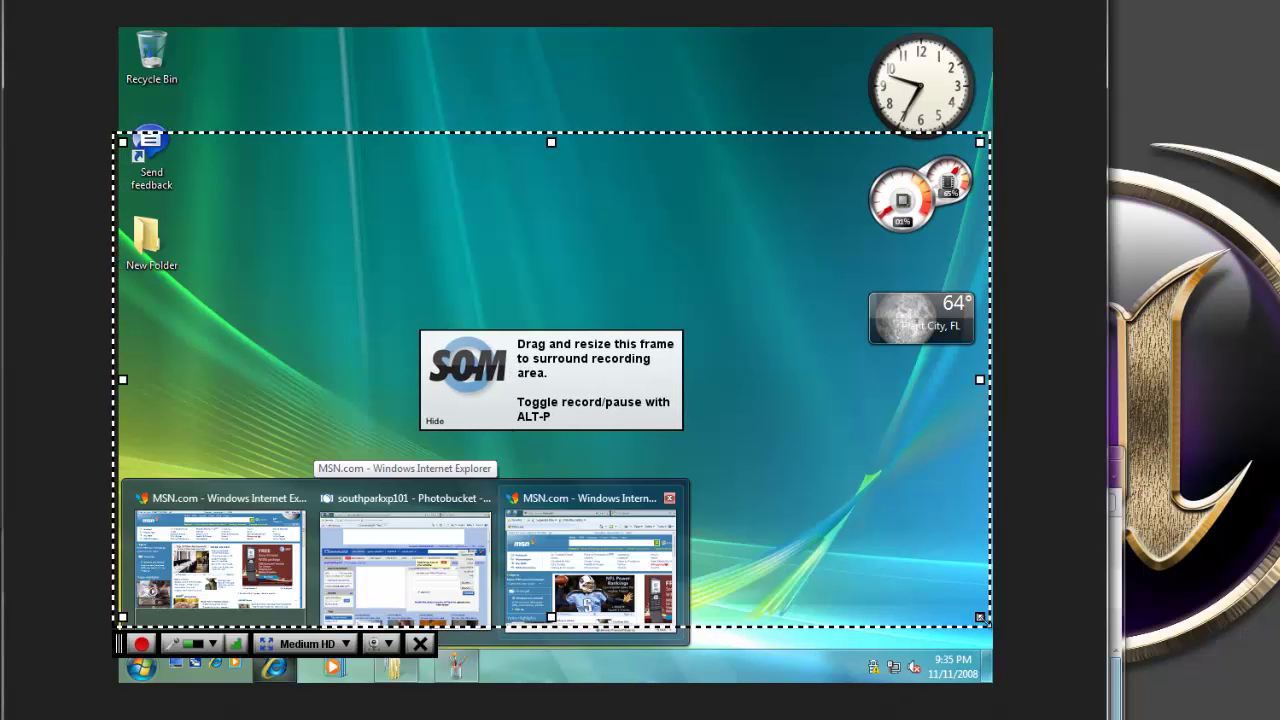
# Switch the frame to Small HD and move it up and right toward the upper middle
pyautogui.click(342, 645)
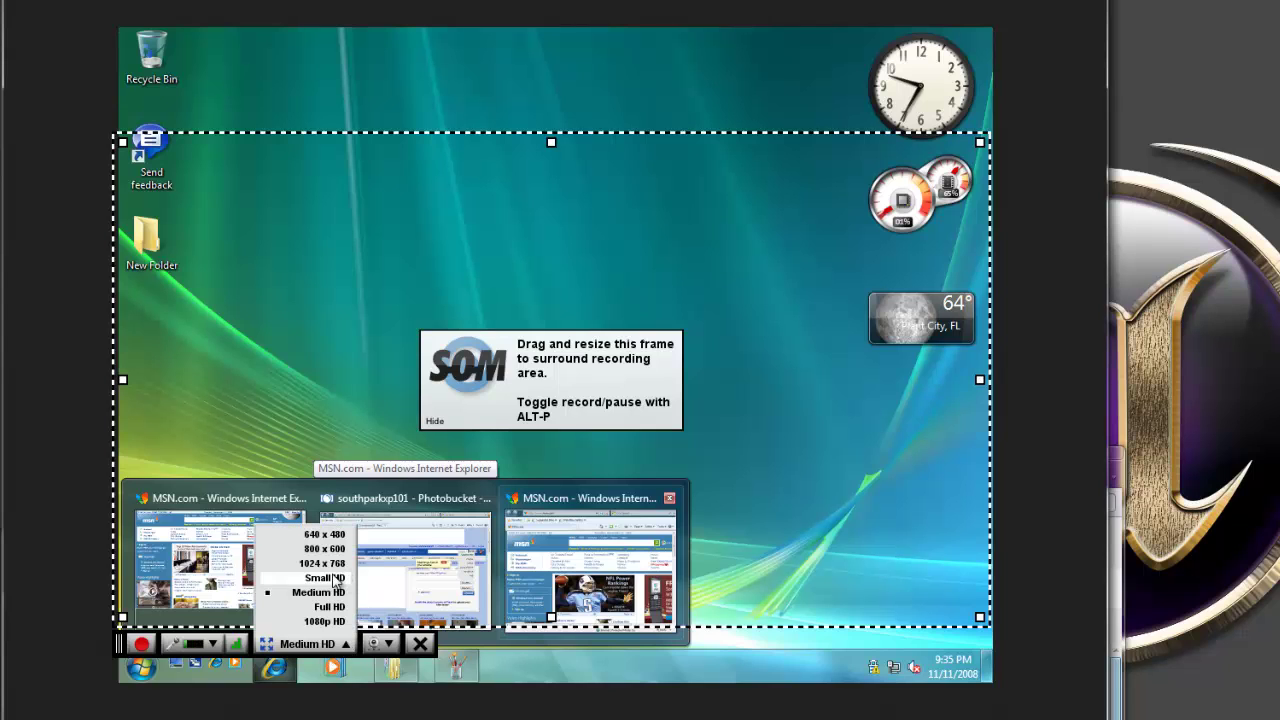
pyautogui.click(335, 580)
pyautogui.moveTo(426, 384); pyautogui.dragTo(510, 336)
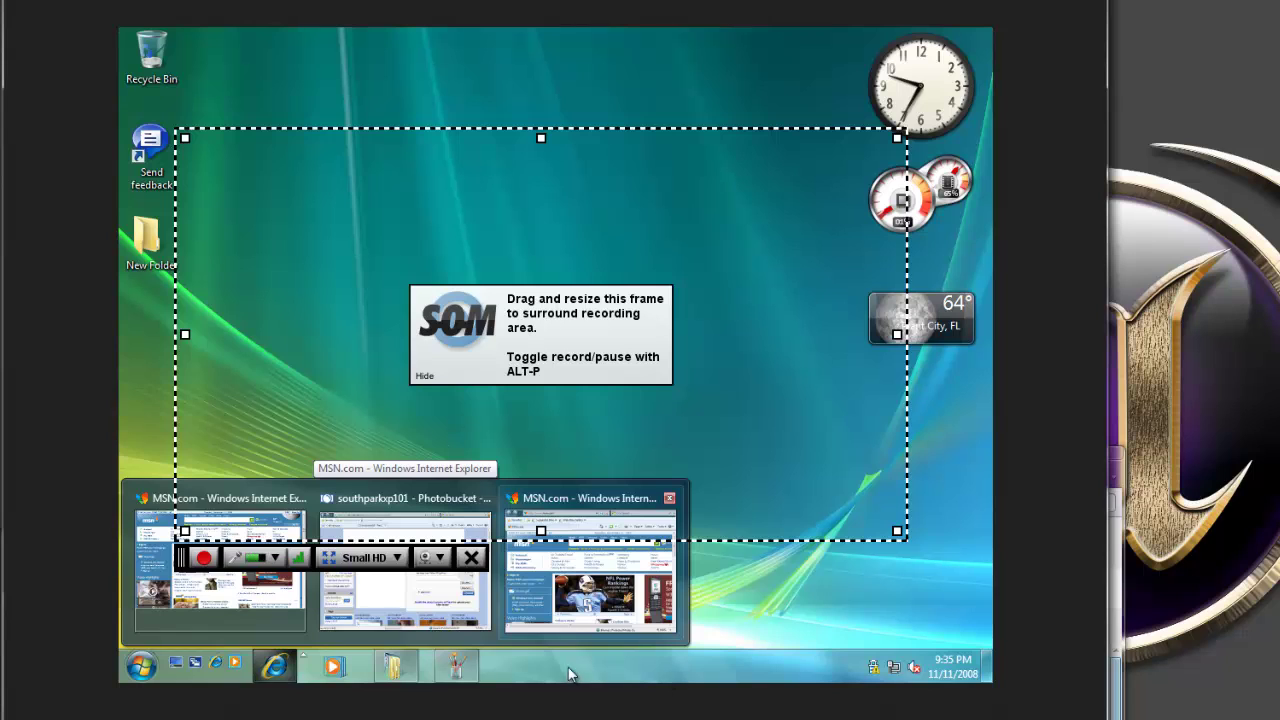
# Move the frame to the lower left, then widen and heighten it to 998 x 662
pyautogui.moveTo(563, 328); pyautogui.dragTo(512, 430)
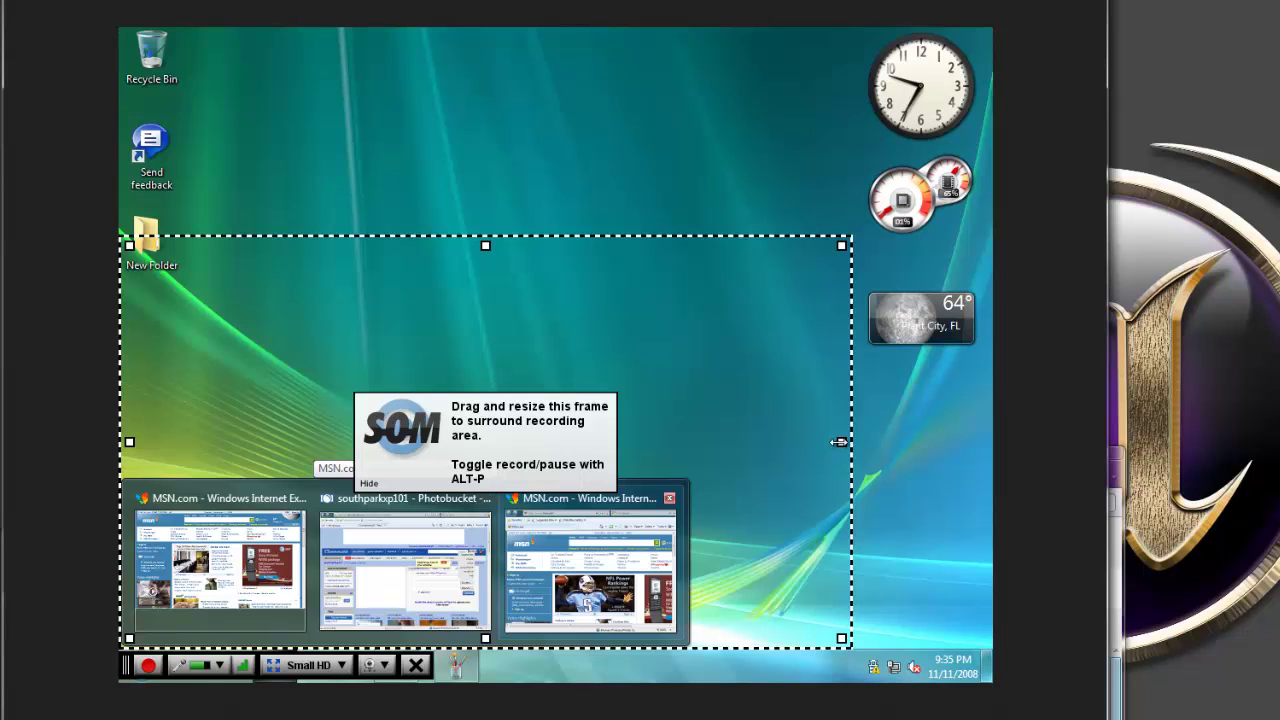
pyautogui.moveTo(838, 441); pyautogui.dragTo(964, 440)
pyautogui.moveTo(547, 245); pyautogui.dragTo(547, 89)
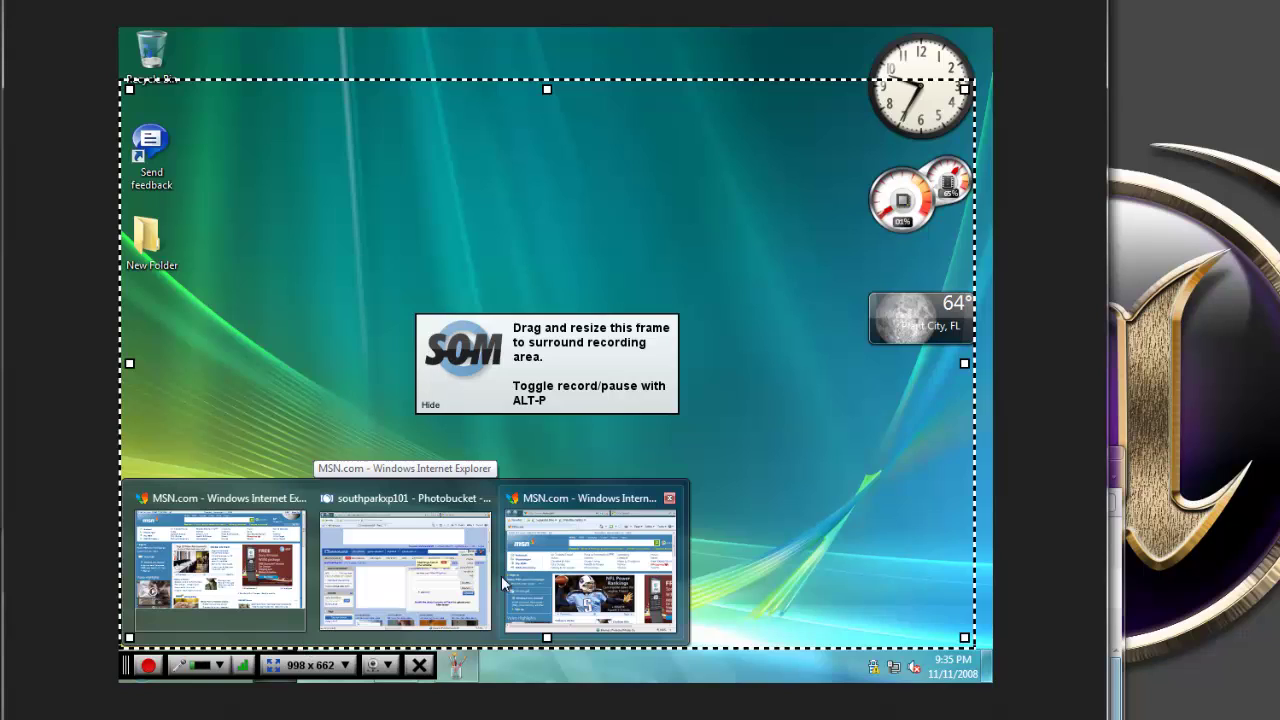
# Reset the frame to Small HD, drag its top-right corner freely, then reapply Small HD
pyautogui.click(346, 668)
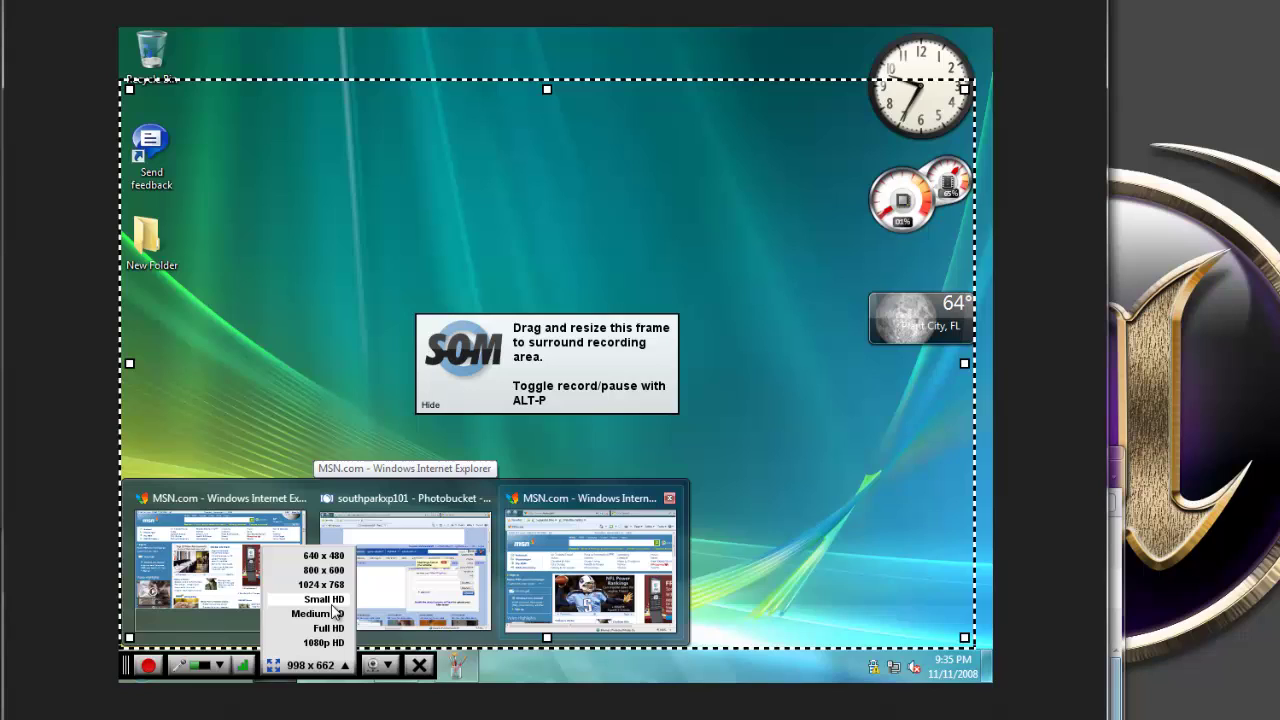
pyautogui.click(318, 599)
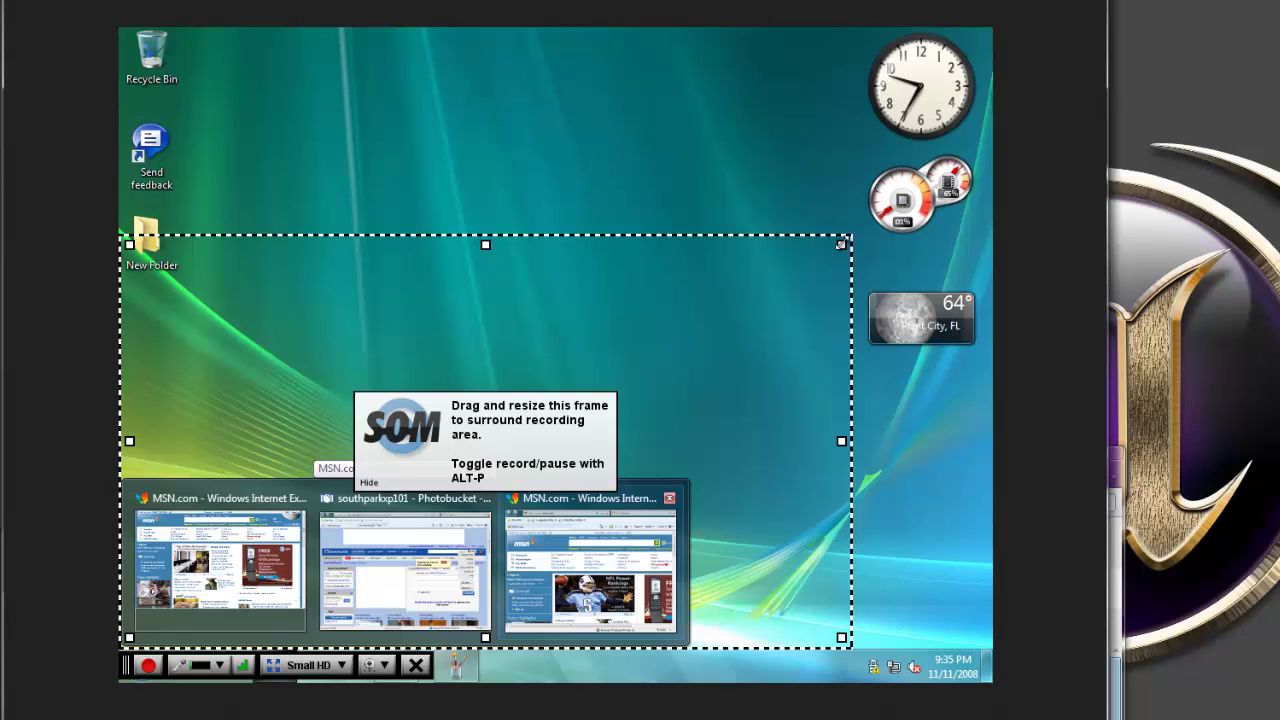
pyautogui.moveTo(841, 243); pyautogui.dragTo(756, 237)
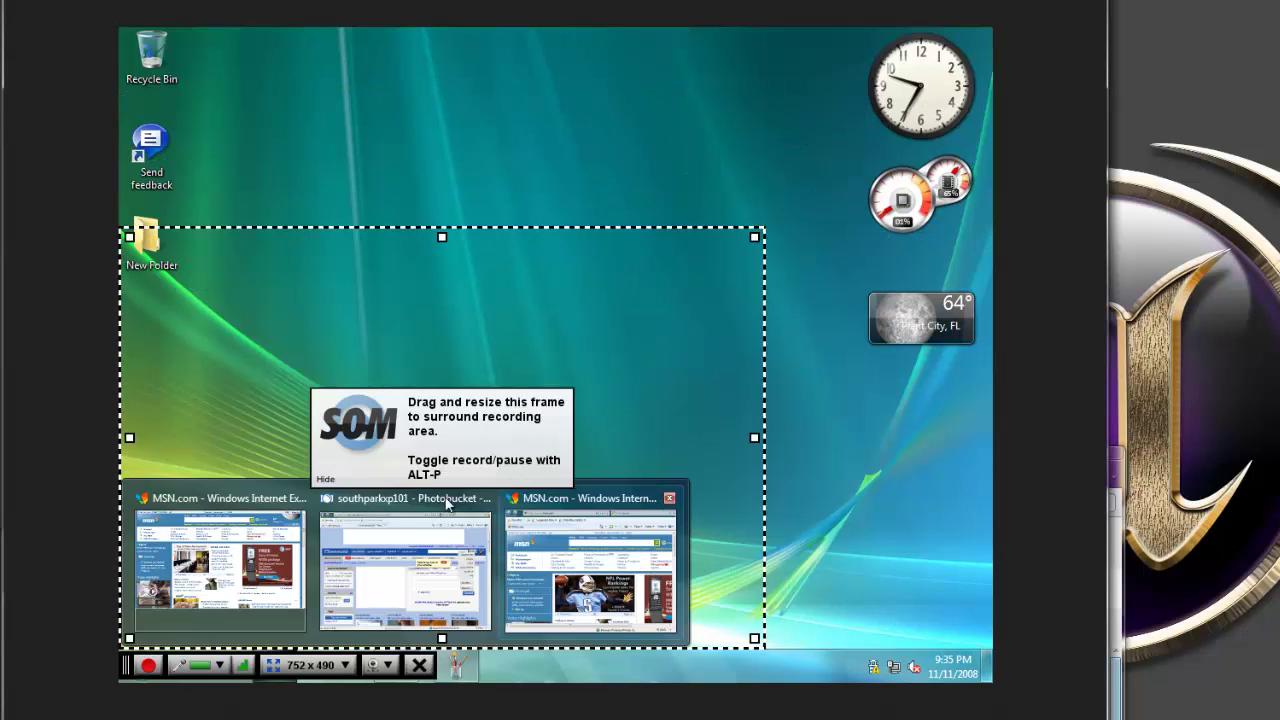
pyautogui.click(343, 665)
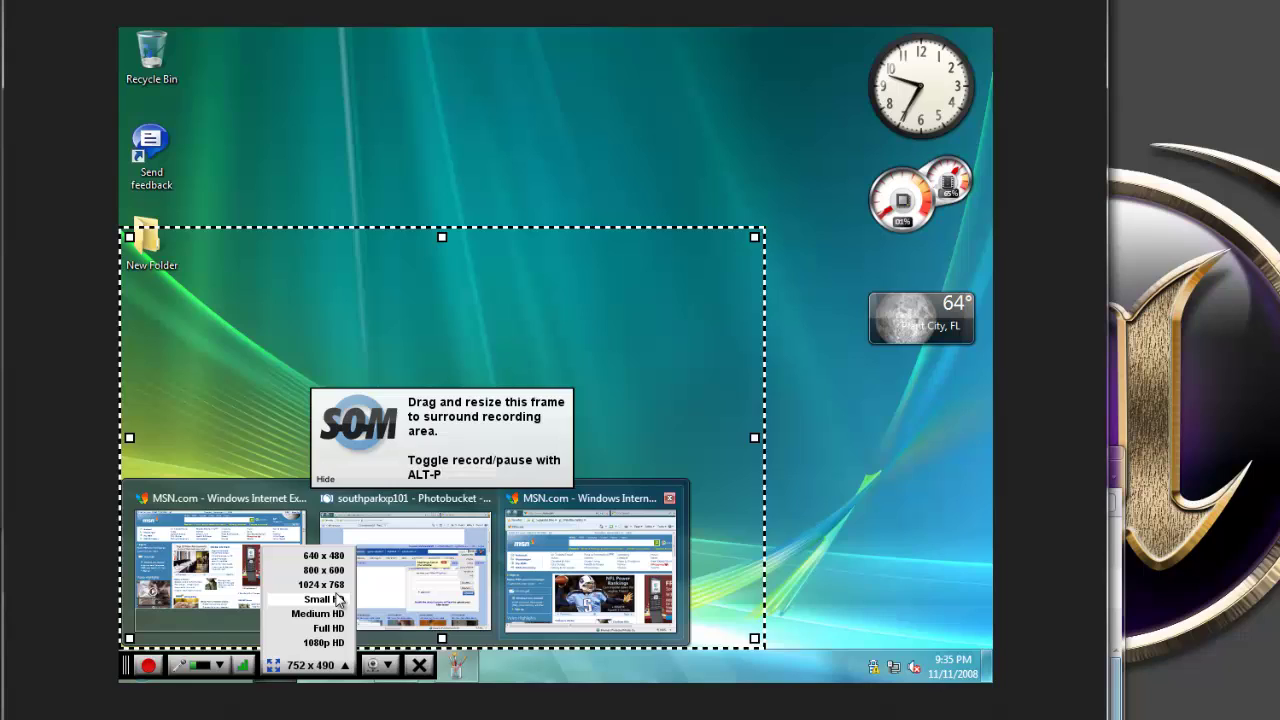
pyautogui.click(305, 600)
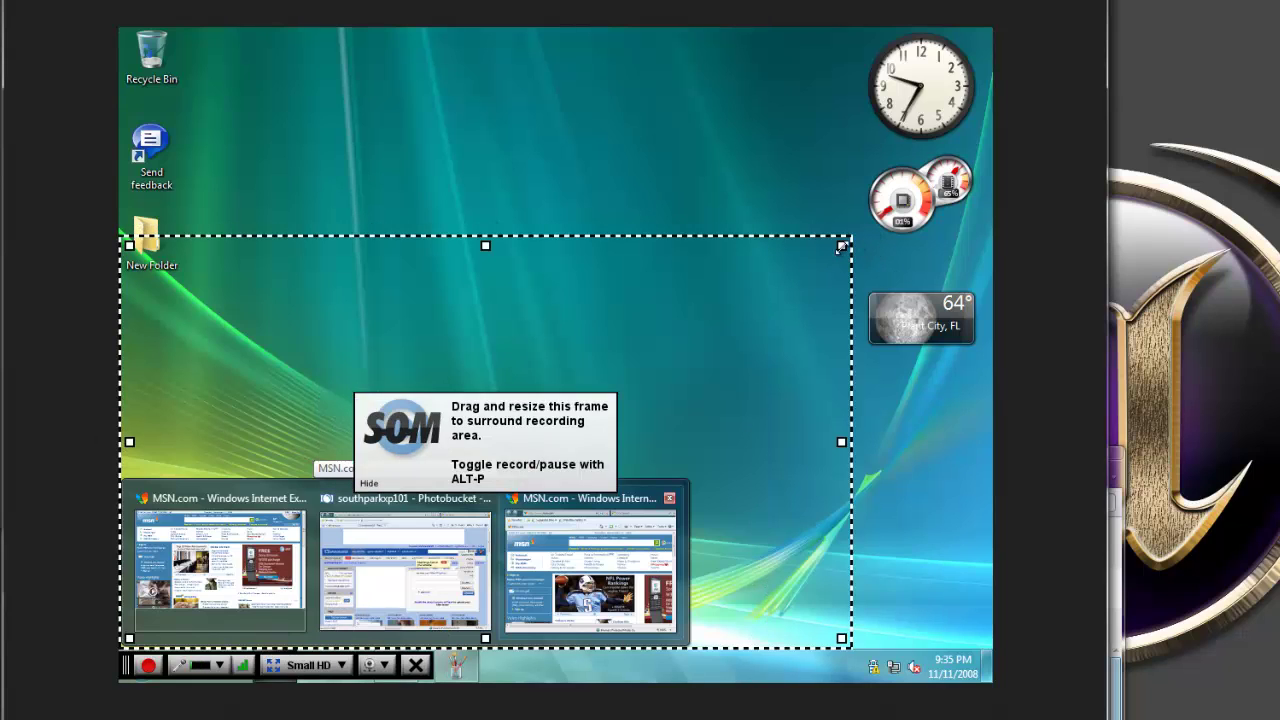
pyautogui.moveTo(841, 247); pyautogui.dragTo(1025, 246)
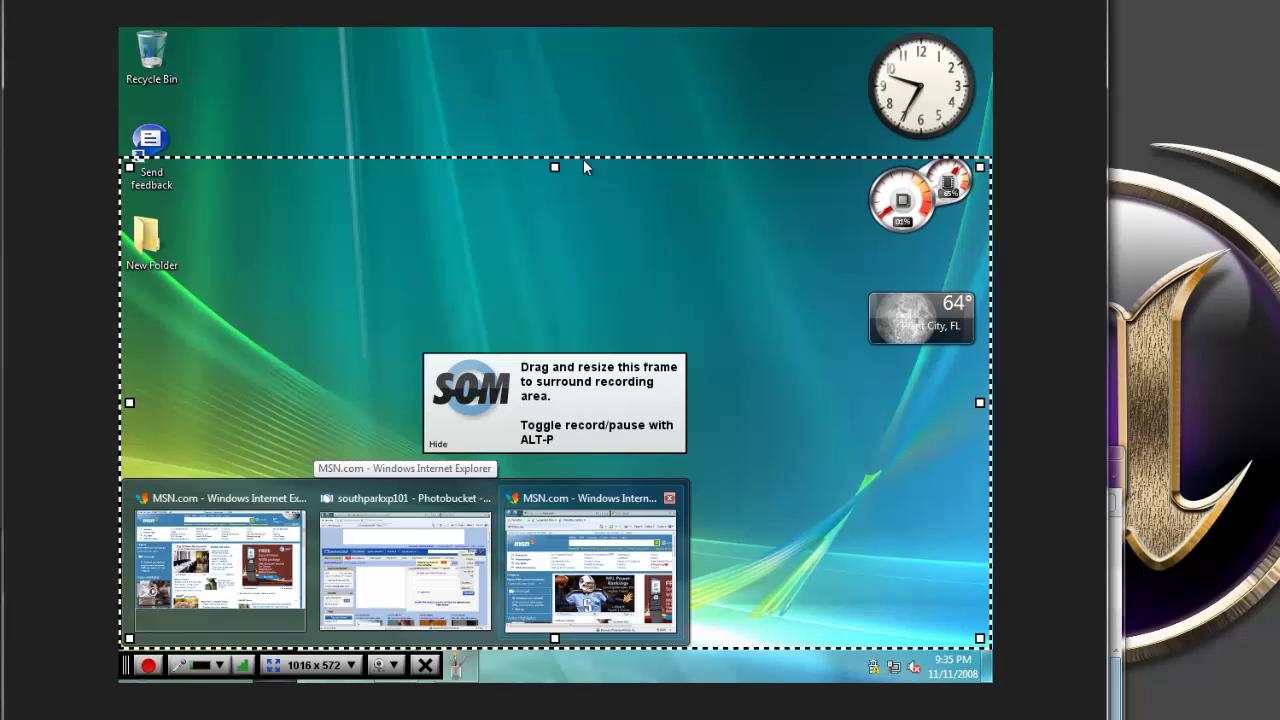
pyautogui.moveTo(555, 168); pyautogui.dragTo(555, 76)
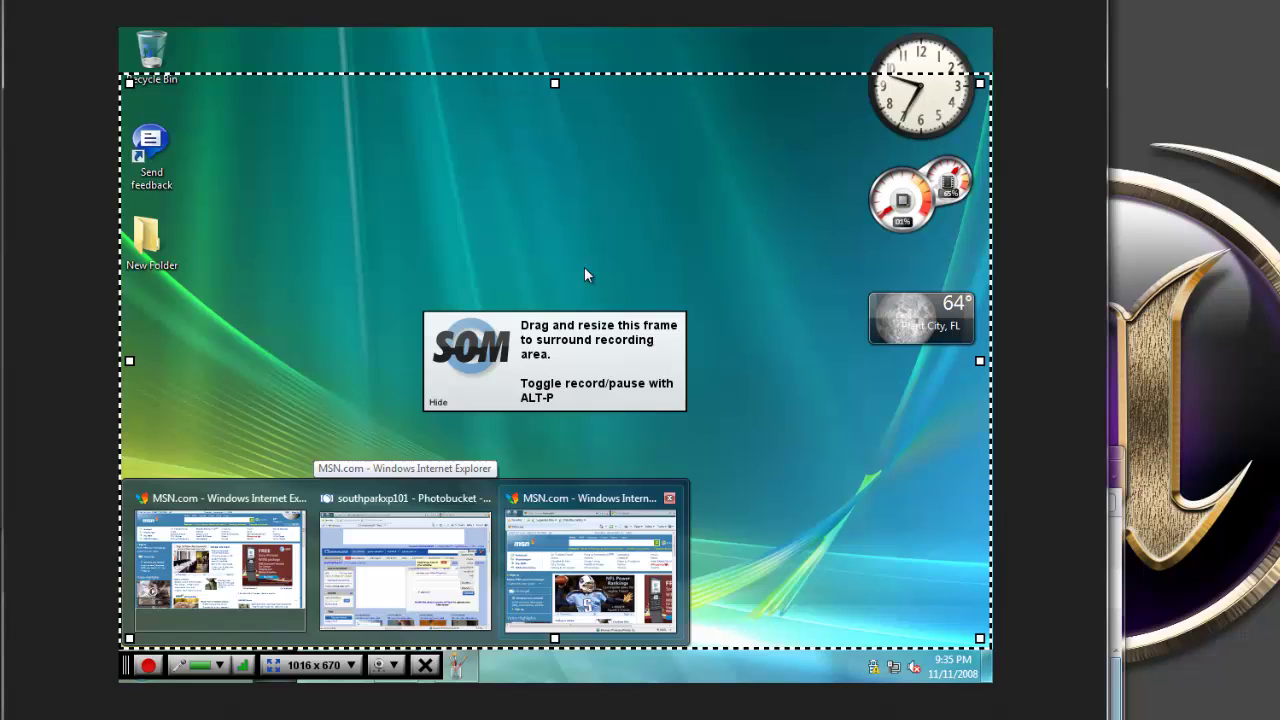
pyautogui.click(337, 668)
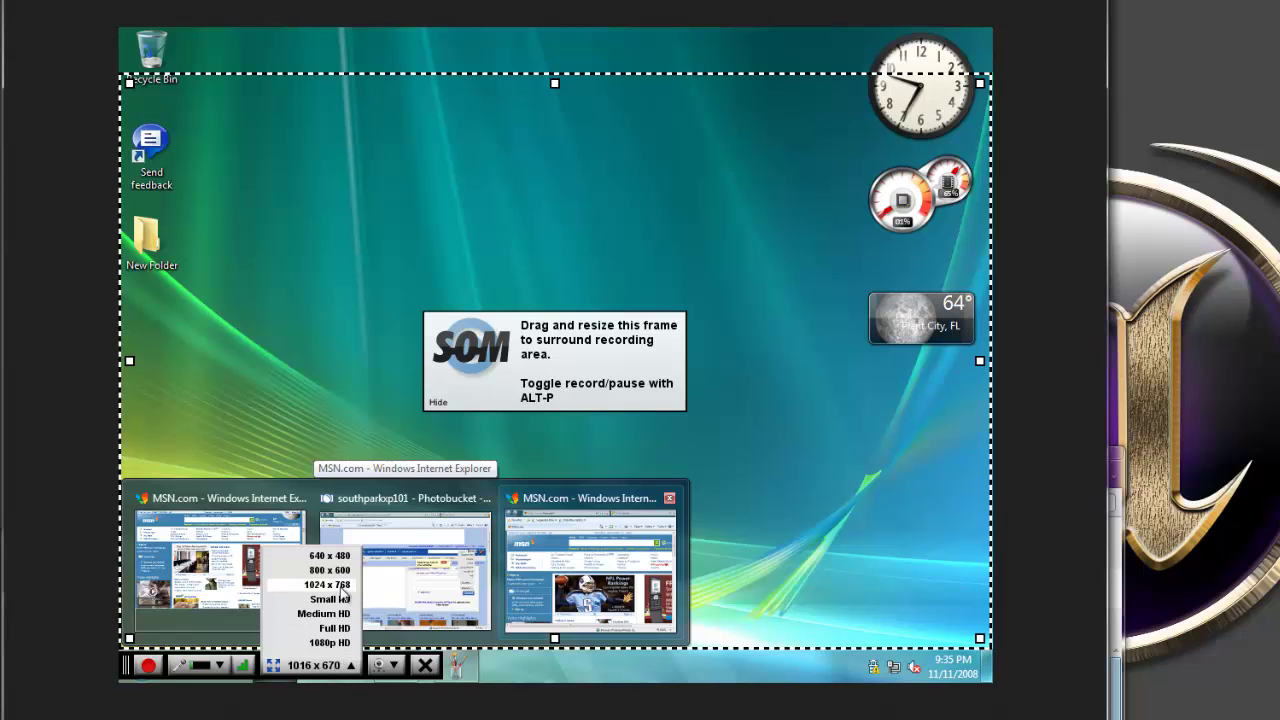
pyautogui.click(330, 599)
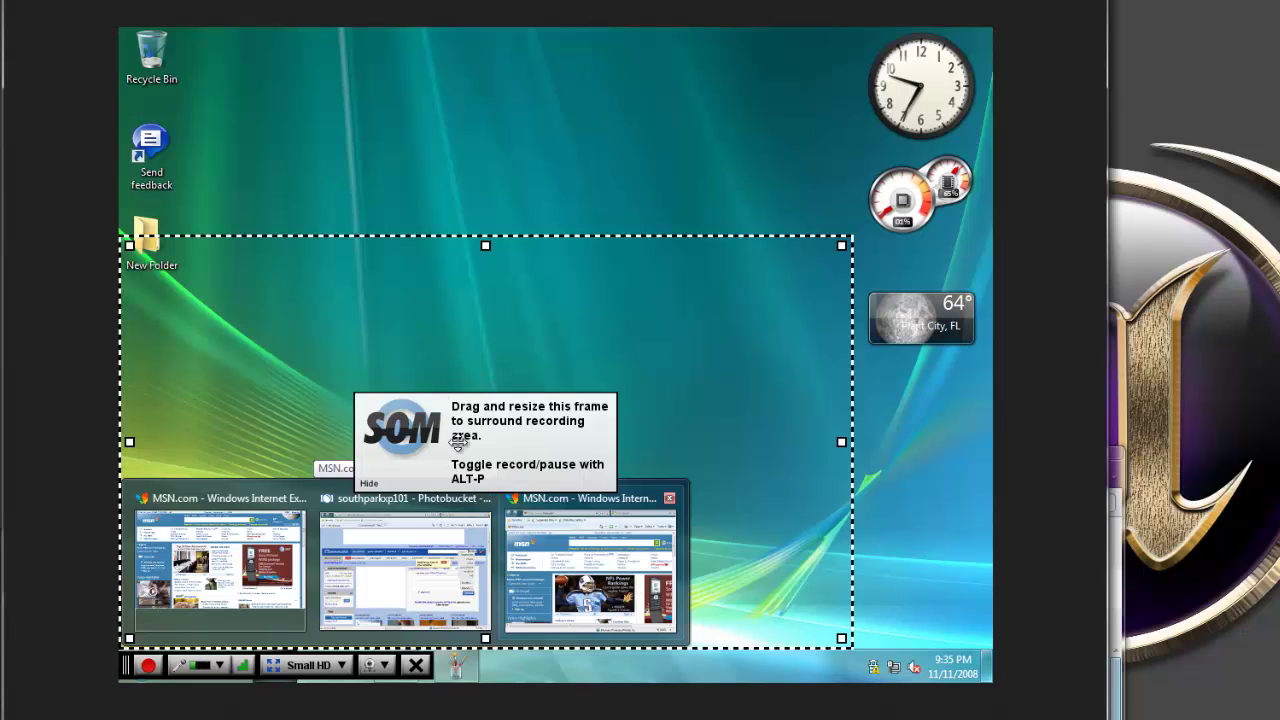
# Shift-drag the frame corners to a proportional 918 x 516 and rest it just above the taskbar
pyautogui.moveTo(458, 445); pyautogui.dragTo(551, 445)
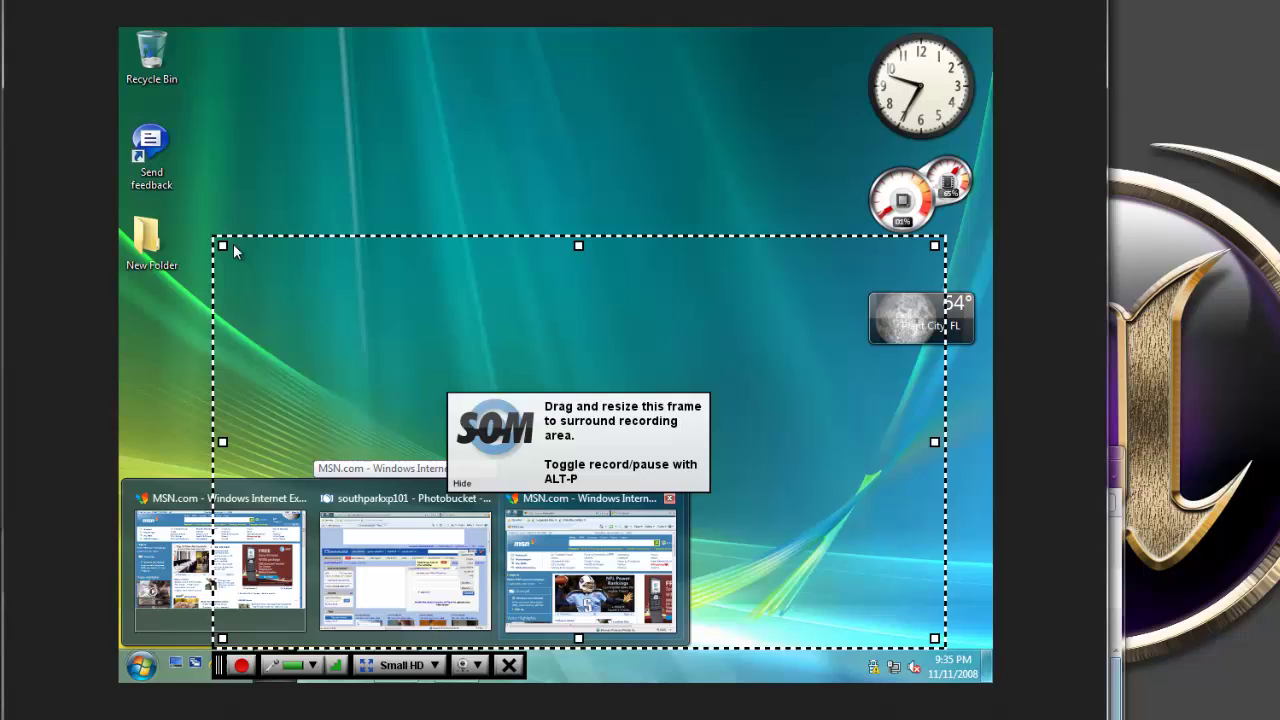
pyautogui.moveTo(230, 246); pyautogui.dragTo(197, 225)
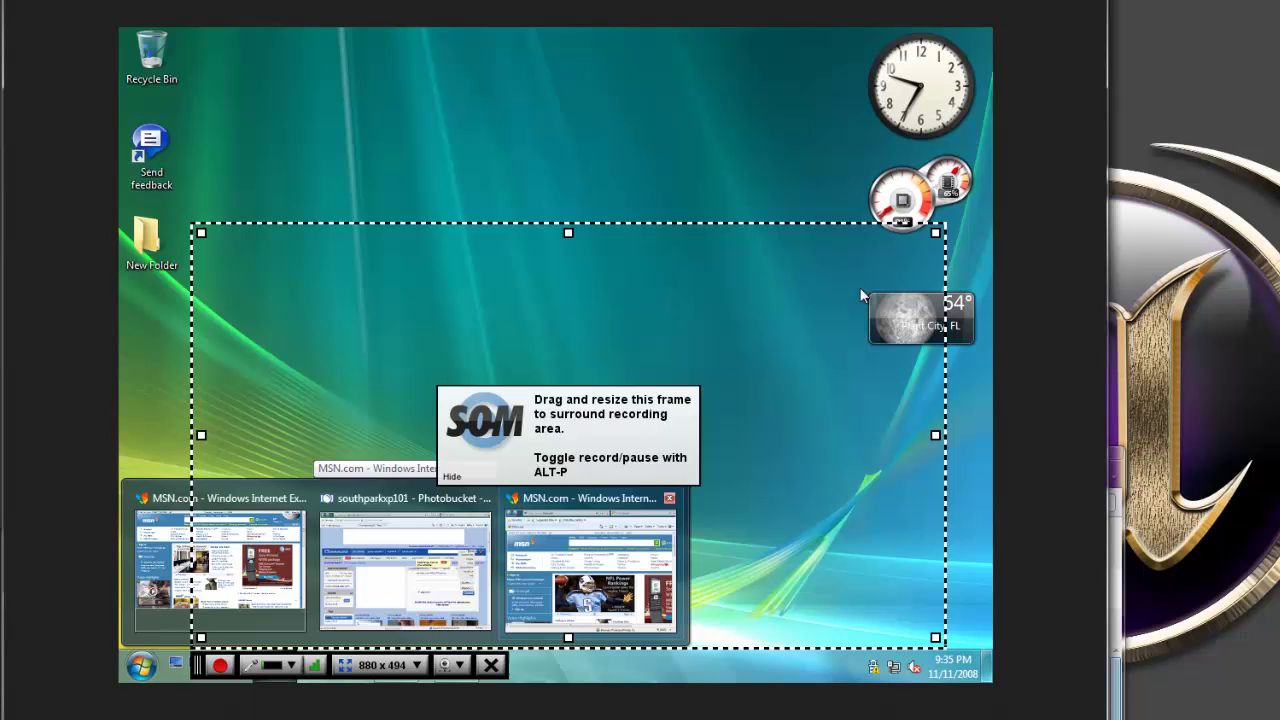
pyautogui.moveTo(953, 238); pyautogui.dragTo(969, 214)
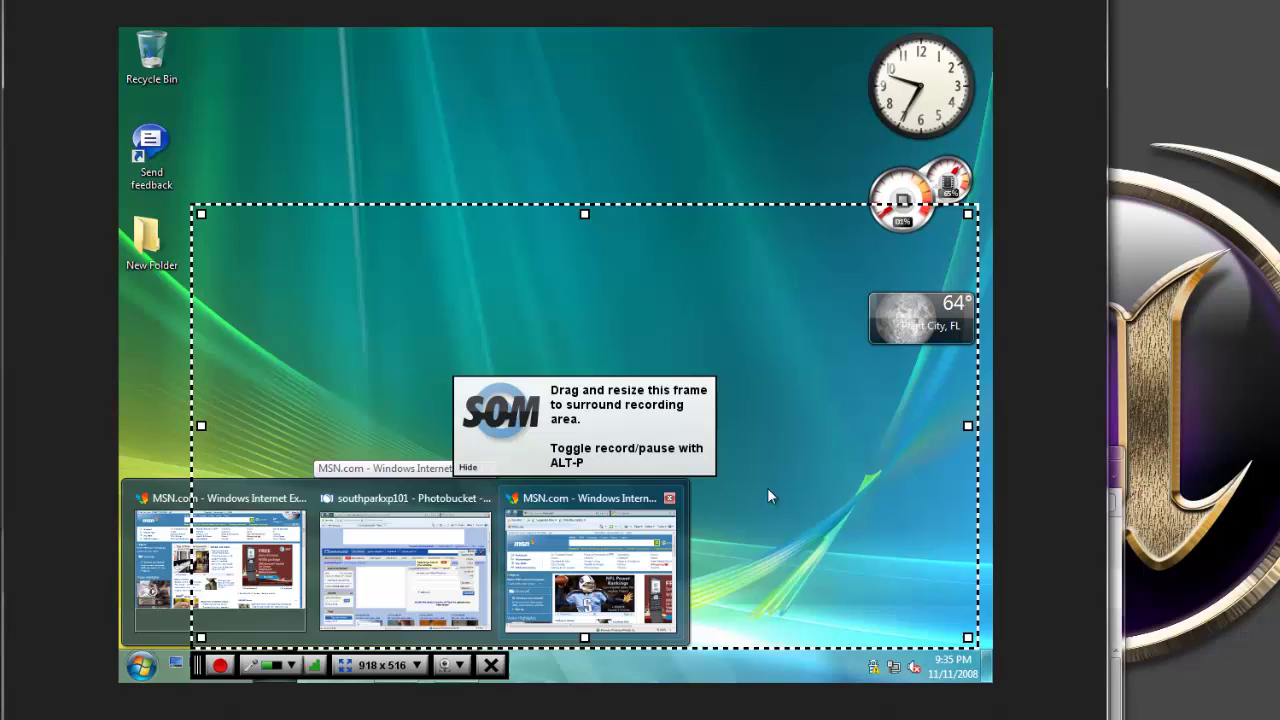
pyautogui.moveTo(605, 424); pyautogui.dragTo(581, 387)
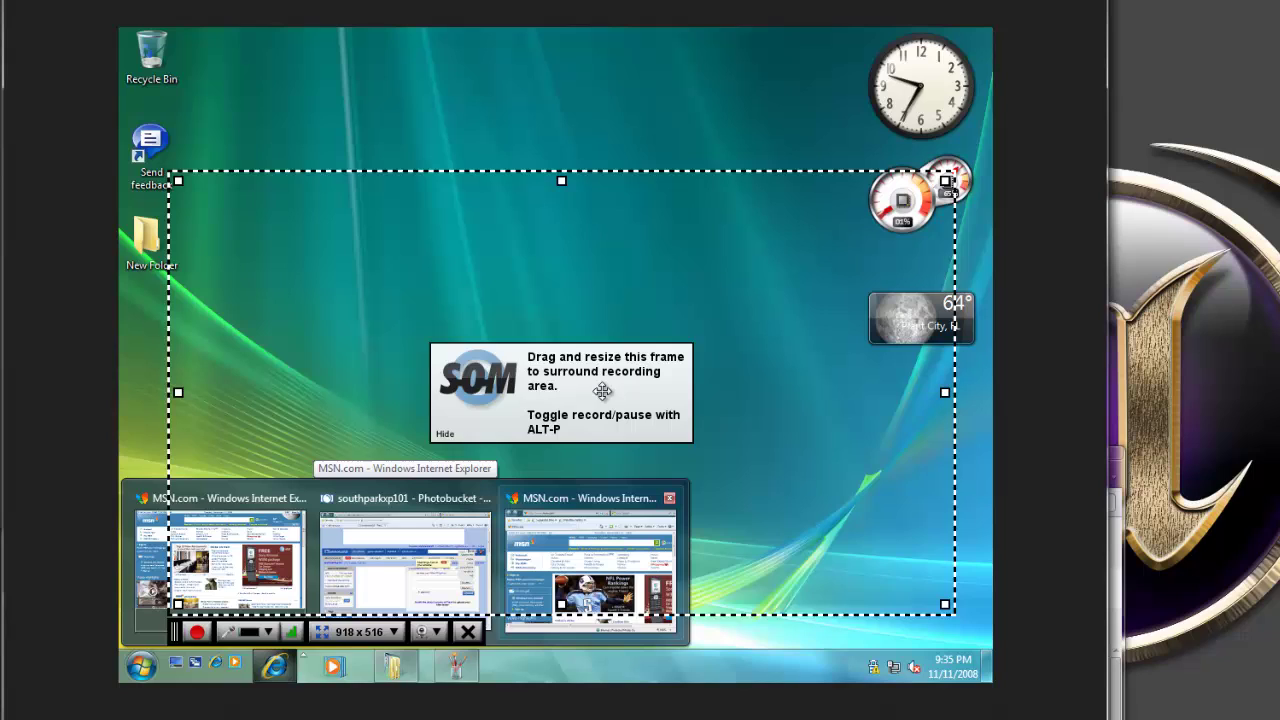
pyautogui.moveTo(566, 405); pyautogui.dragTo(568, 418)
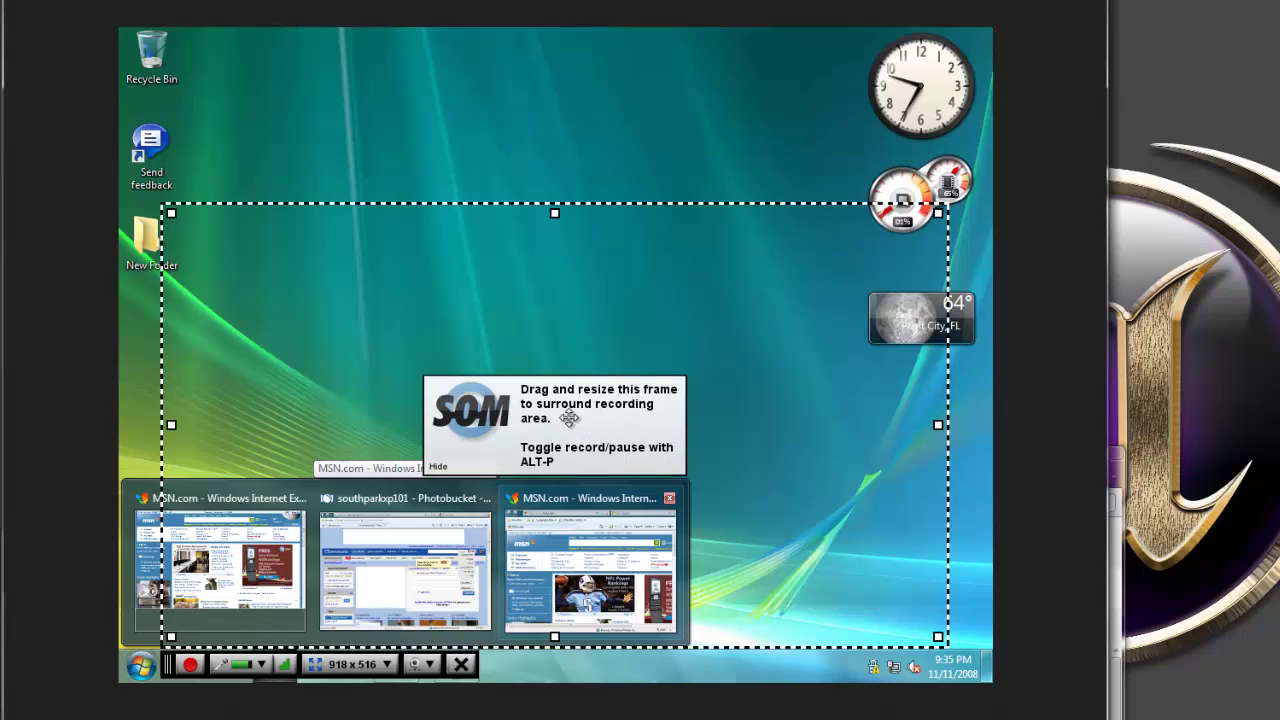